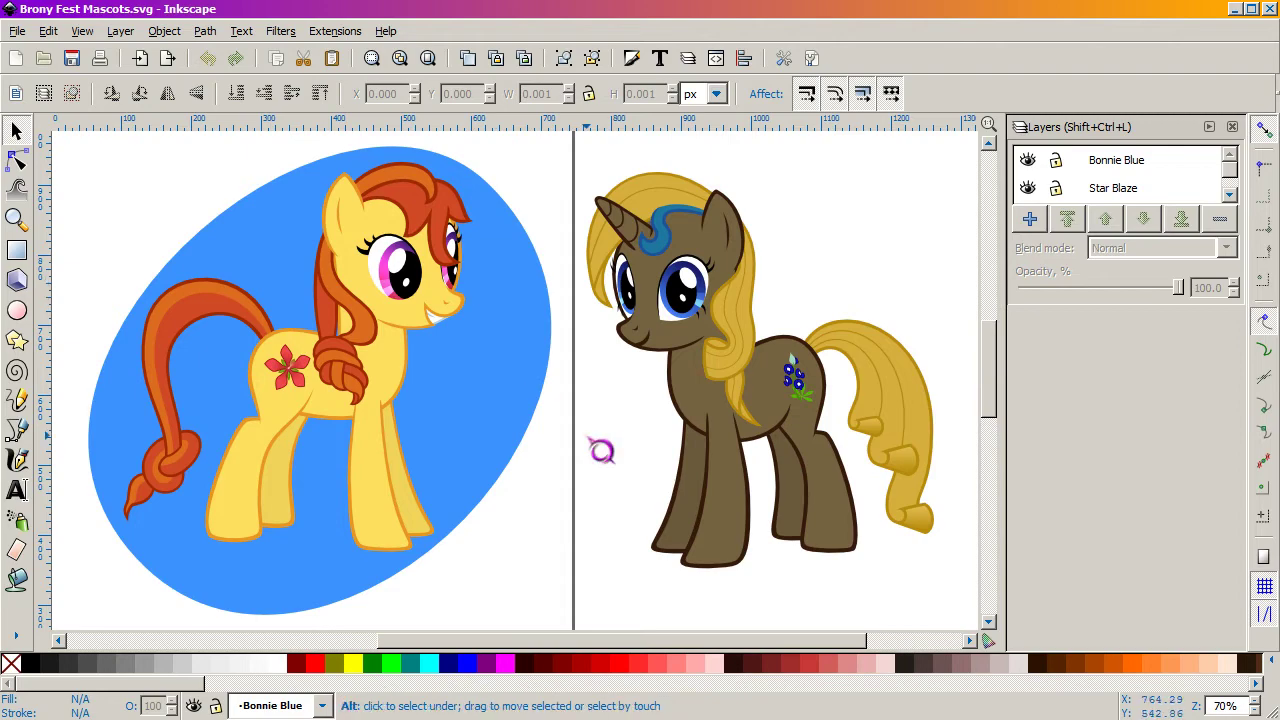
key("alt+Tab")
key("alt+Tab")
key("Tab")
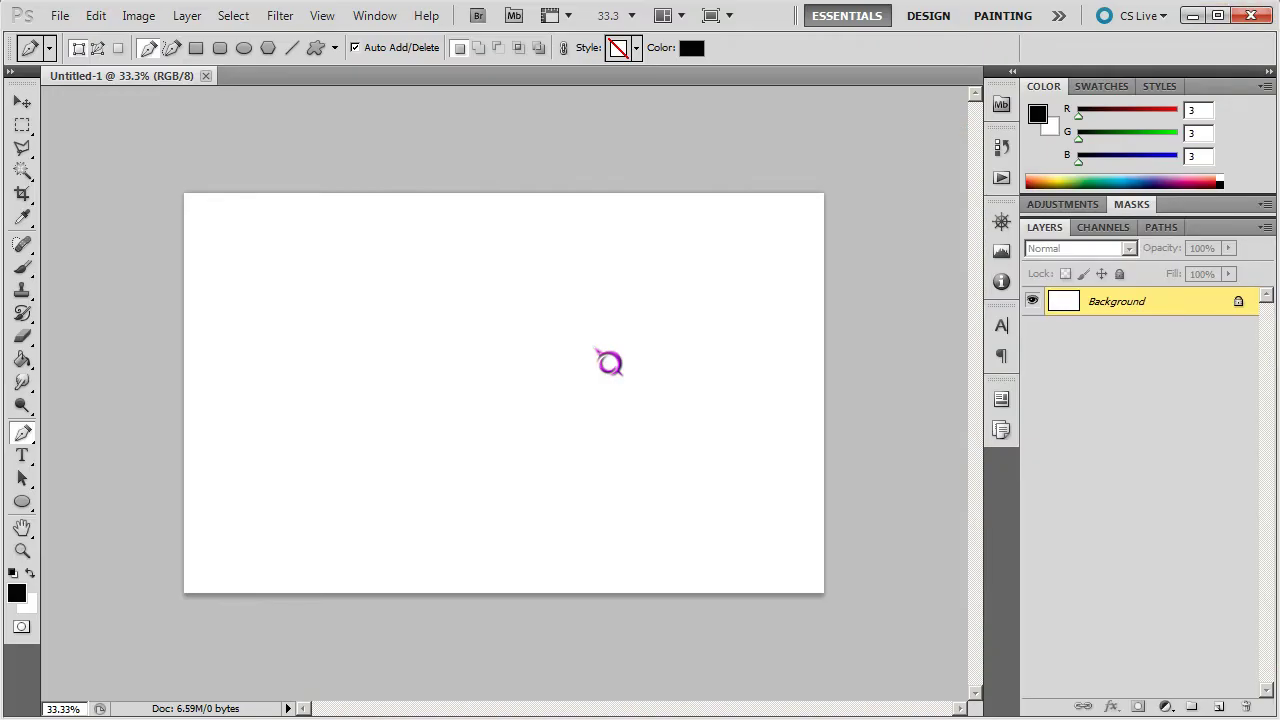
key("alt+Tab")
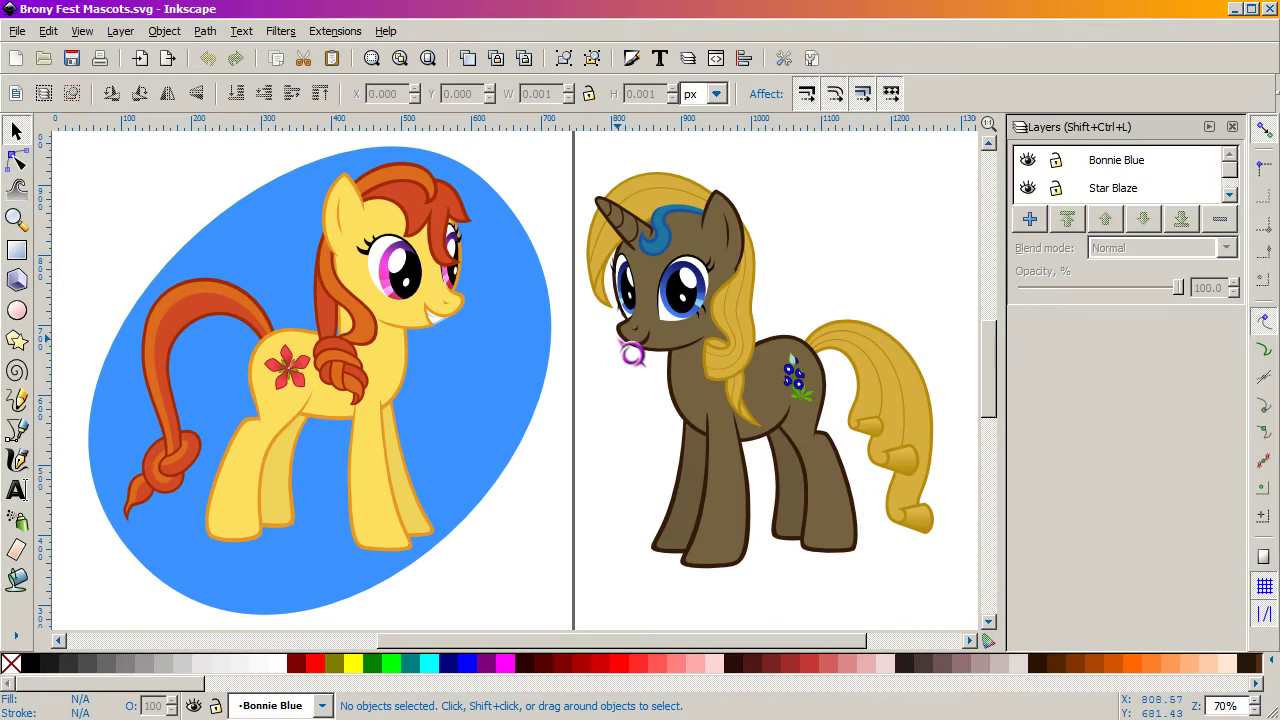
- Delete the Bonnie Blue and BG layers from the drawing and select the remaining Star Blaze pony group
left_click(634, 262)
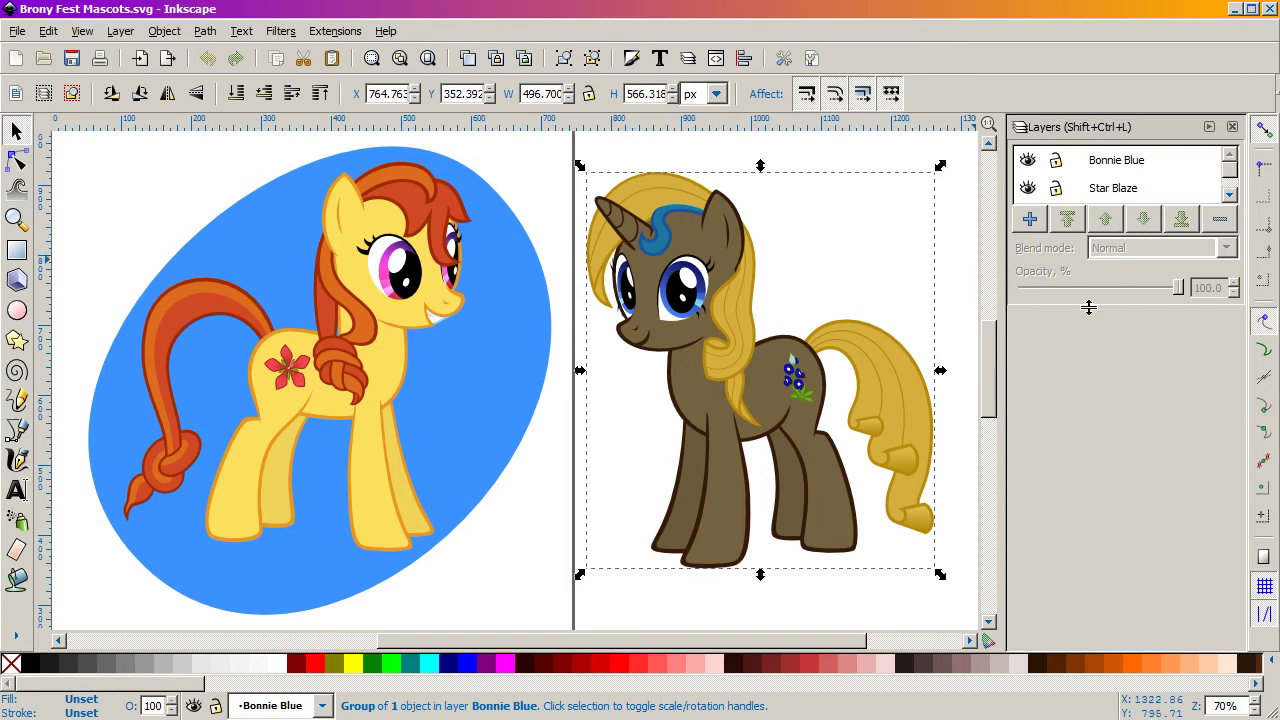
left_click(1103, 218)
left_click(1105, 164)
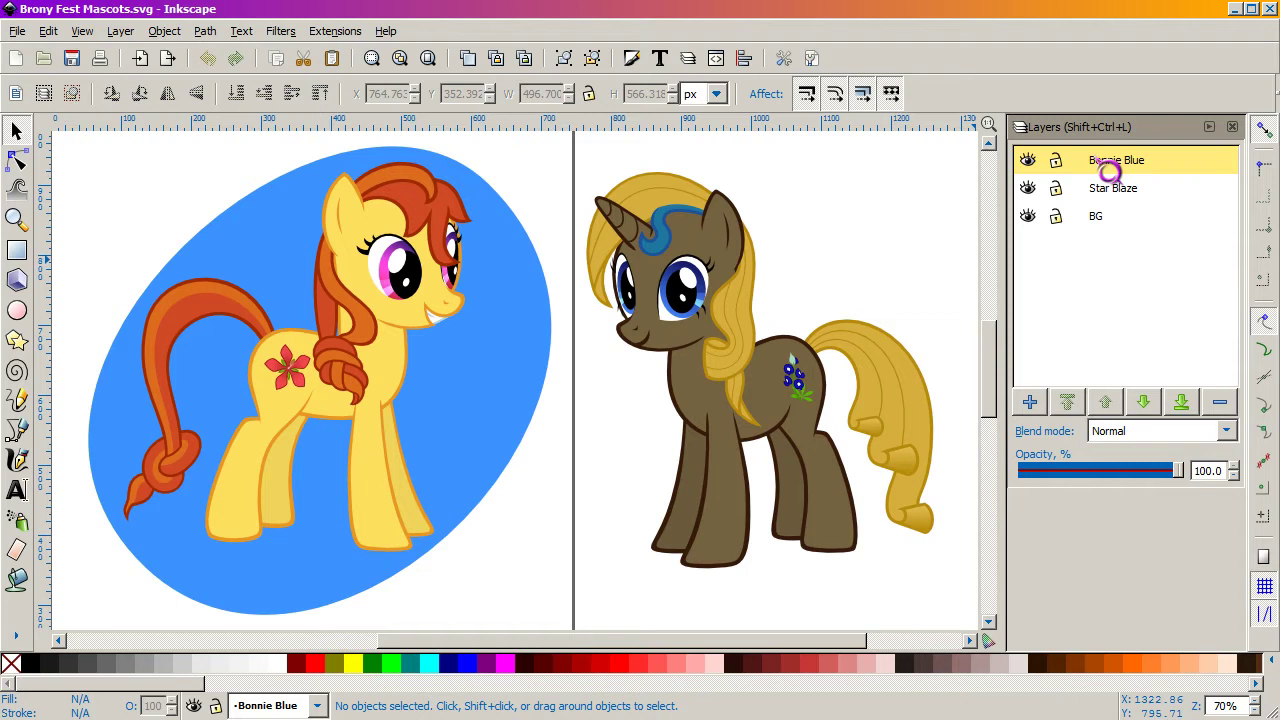
left_click(1219, 402)
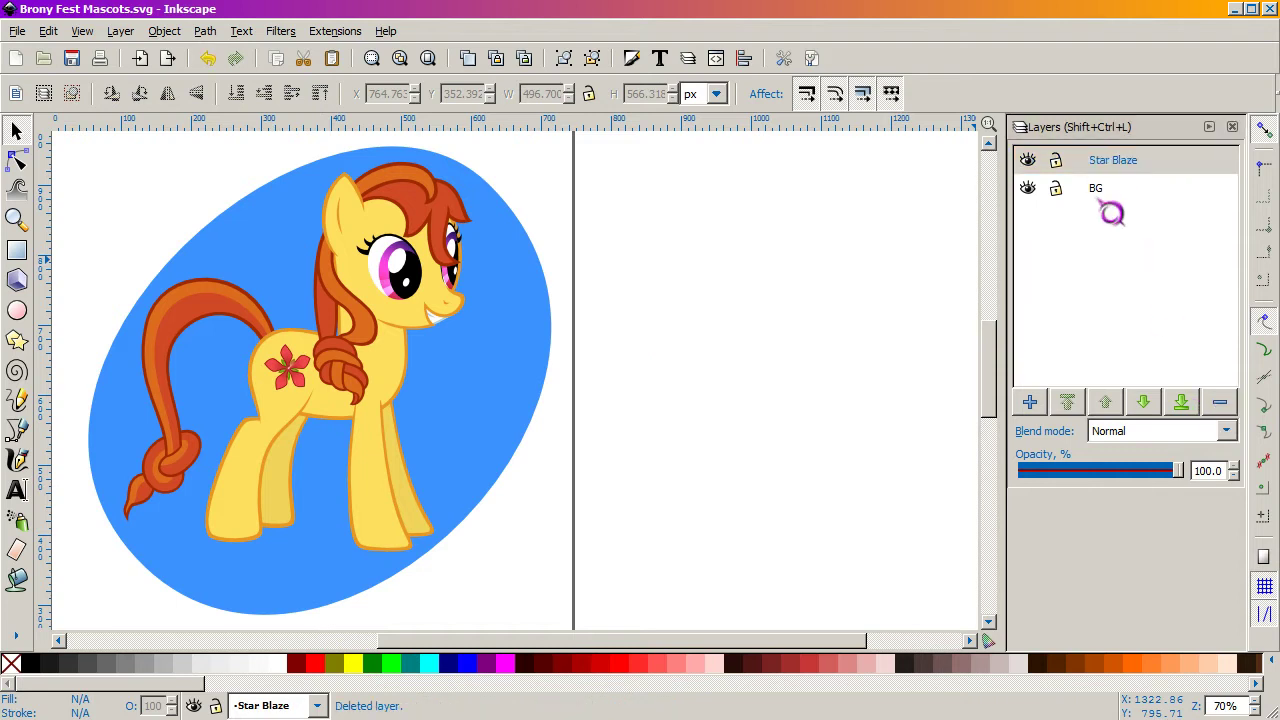
left_click(1112, 213)
left_click(1222, 404)
left_click(398, 364)
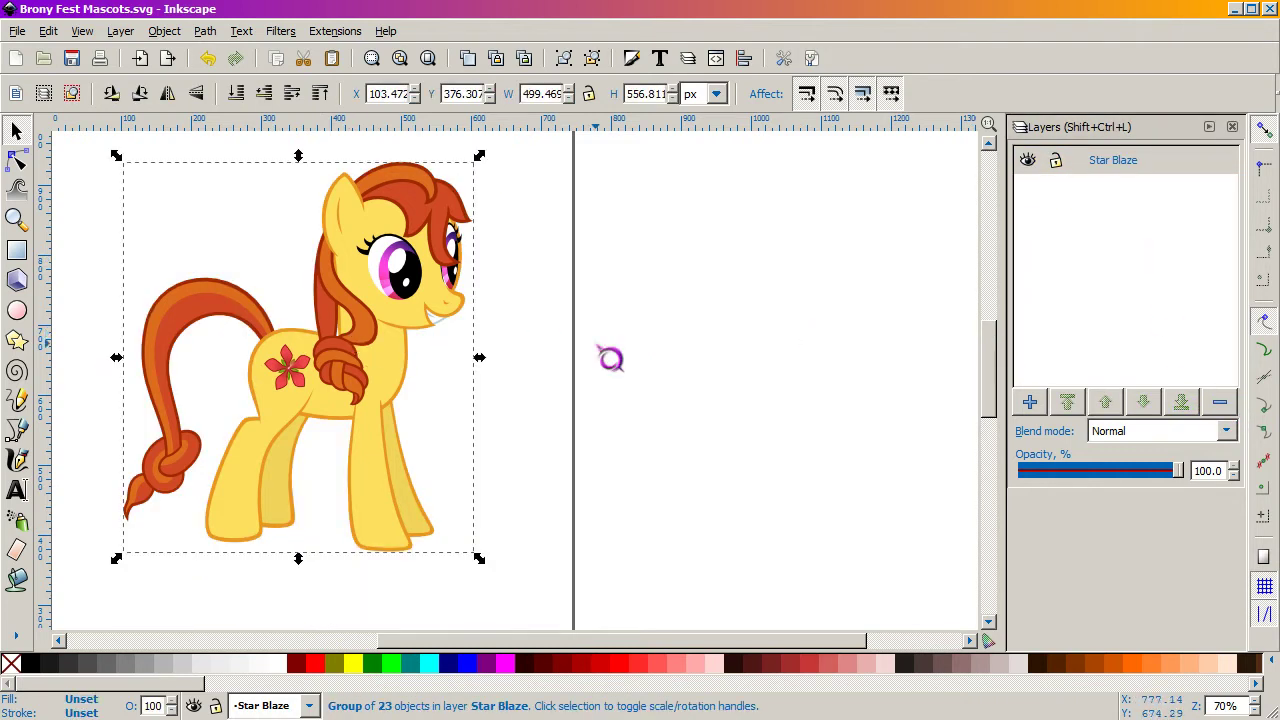
left_click_drag(611, 299, 815, 339)
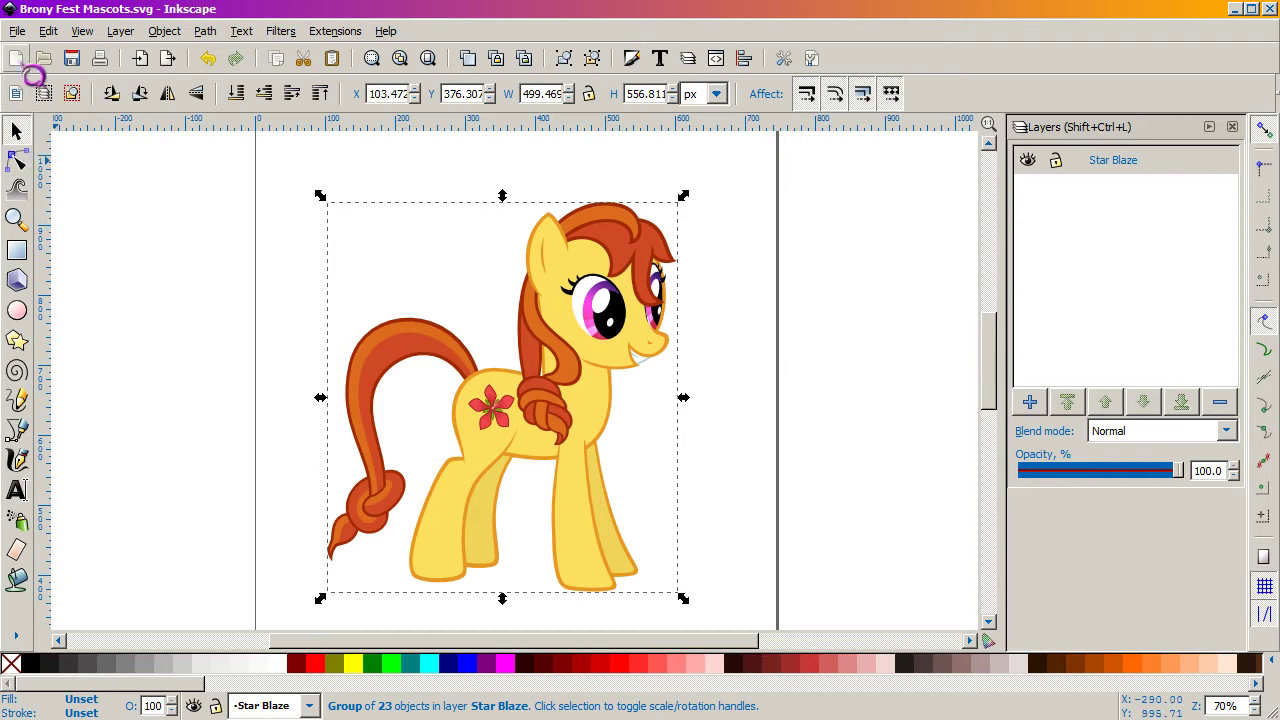
- Save the drawing to the desktop as Star Blaze in Encapsulated PostScript (*.eps) format, accepting the default PostScript level 3 export options
left_click(17, 31)
left_click(65, 165)
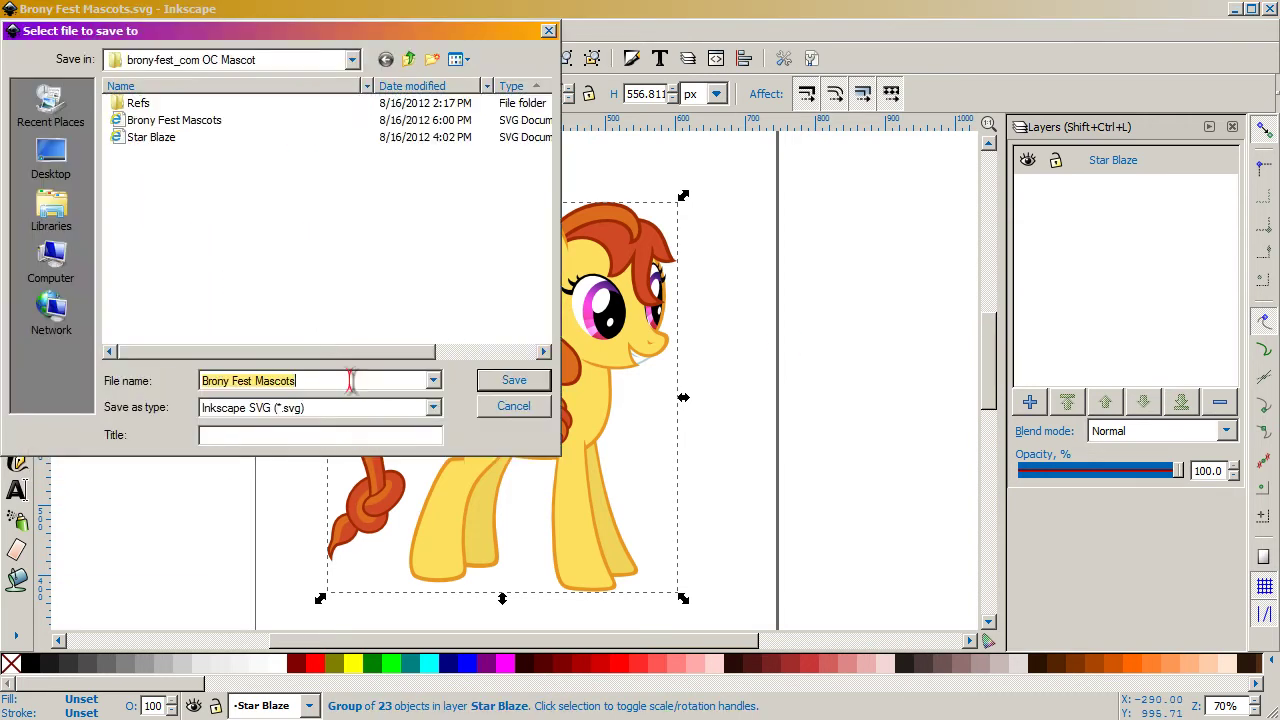
left_click(337, 409)
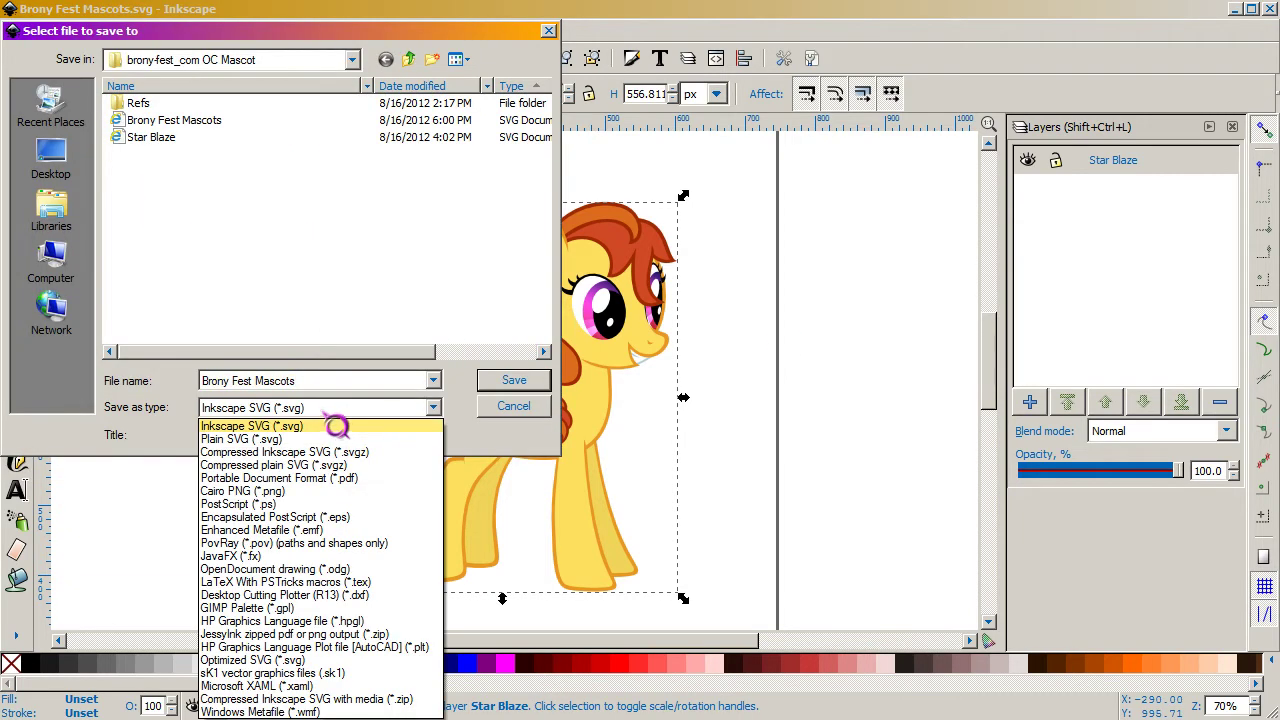
left_click(358, 518)
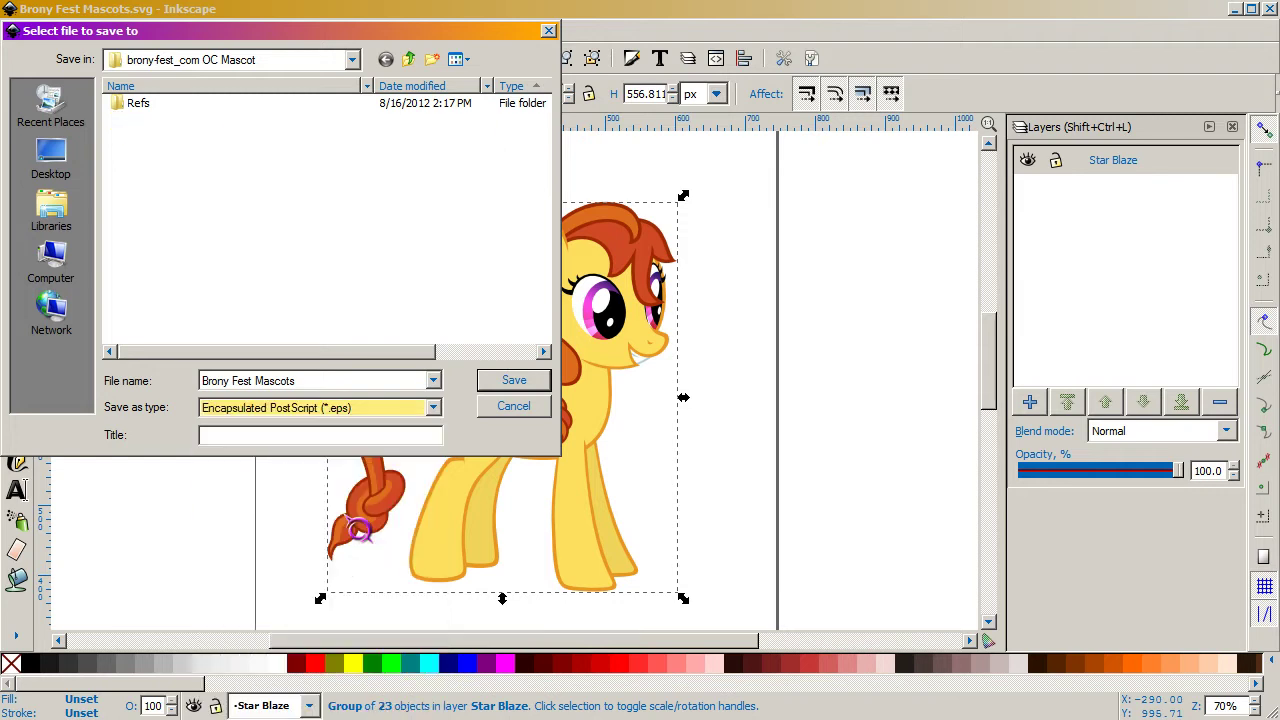
left_click(55, 166)
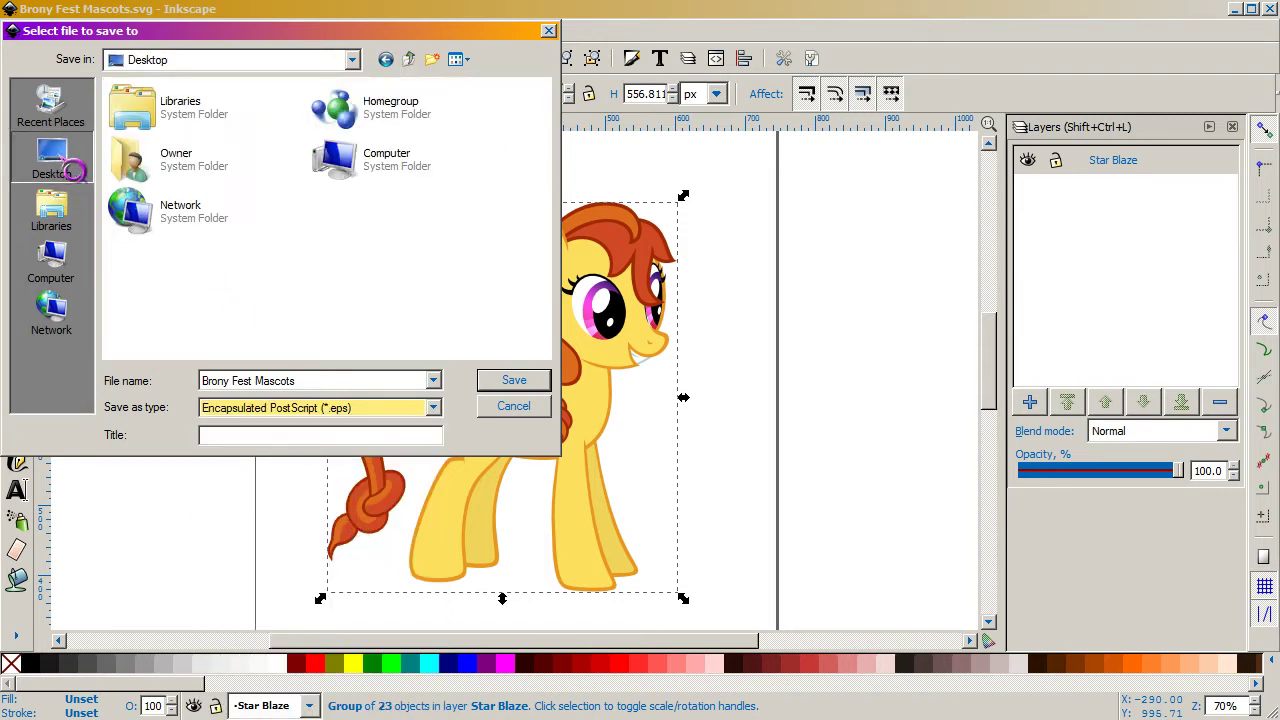
left_click(345, 378)
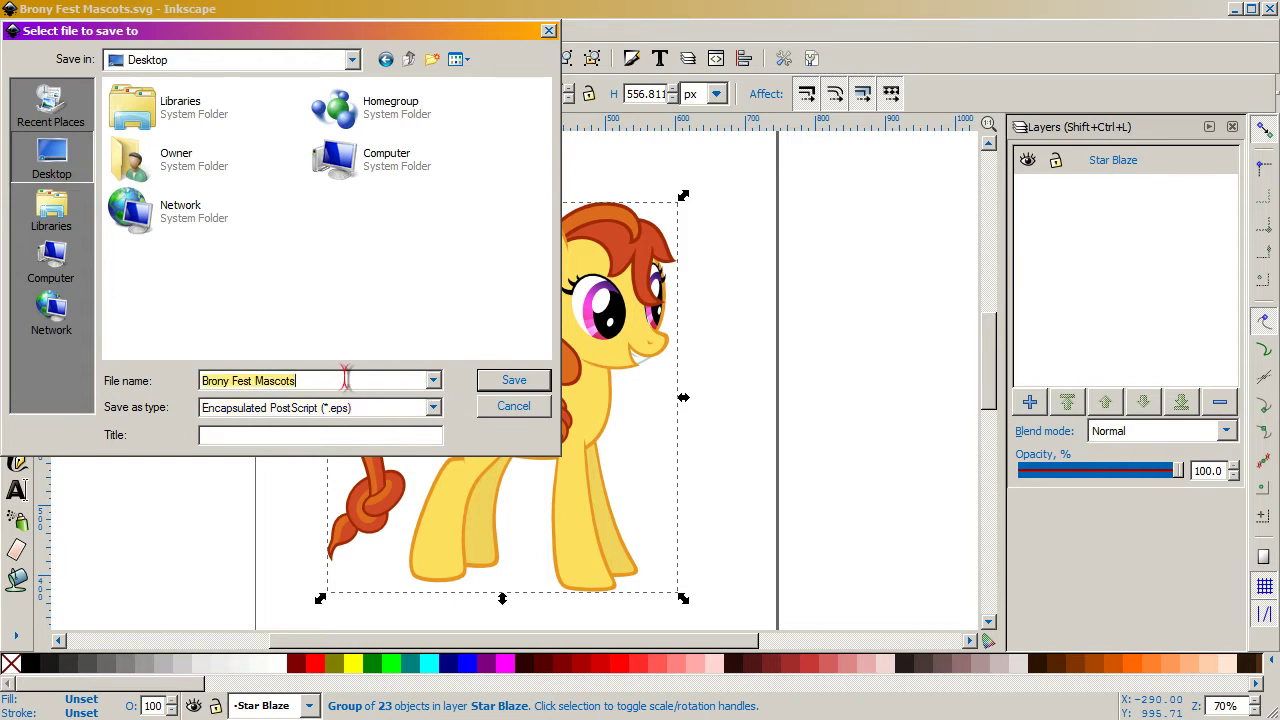
type("Star Blaze")
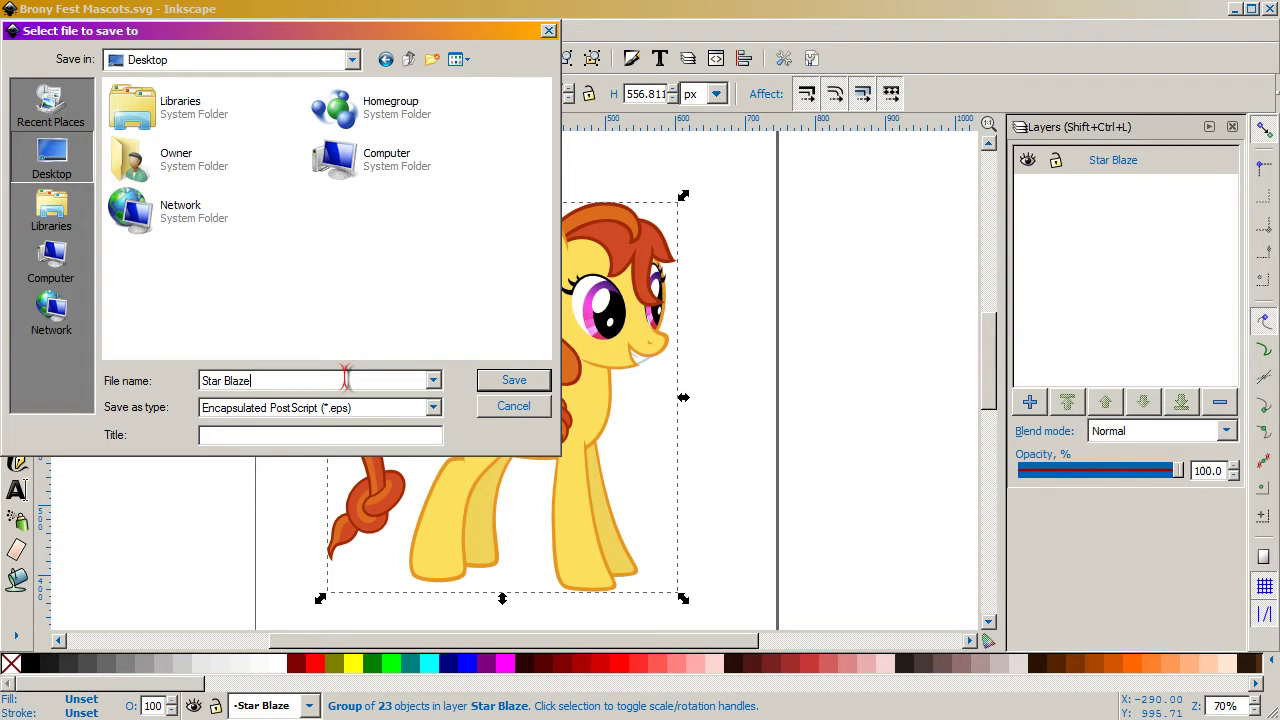
key("Return")
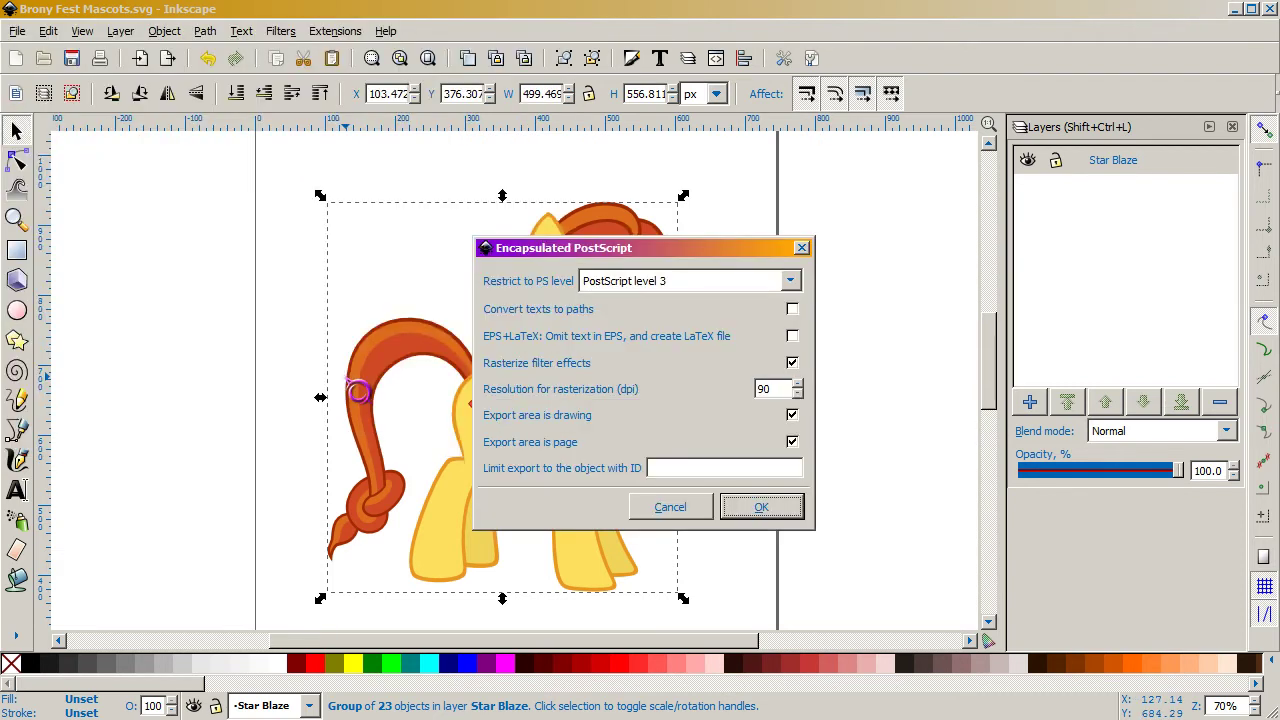
left_click(770, 512)
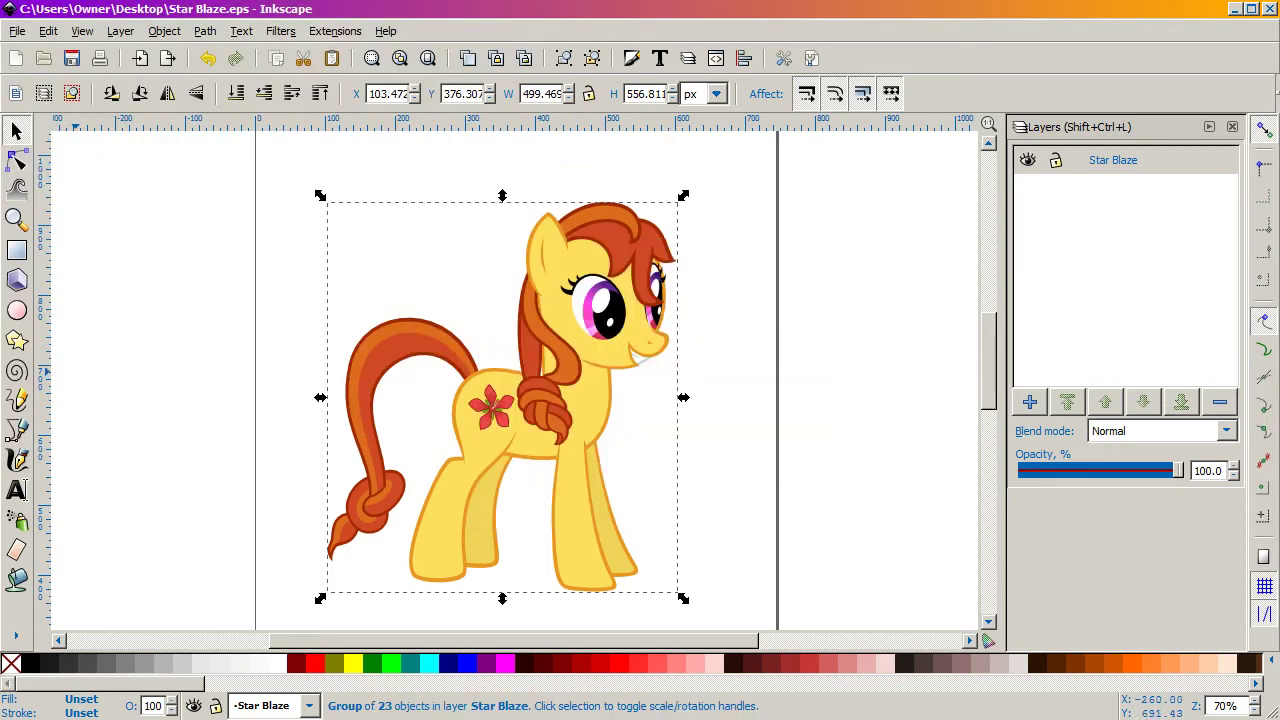
- Locate the exported Star Blaze.eps in the mascot project folder in the file manager
key("ctrl+shift+s")
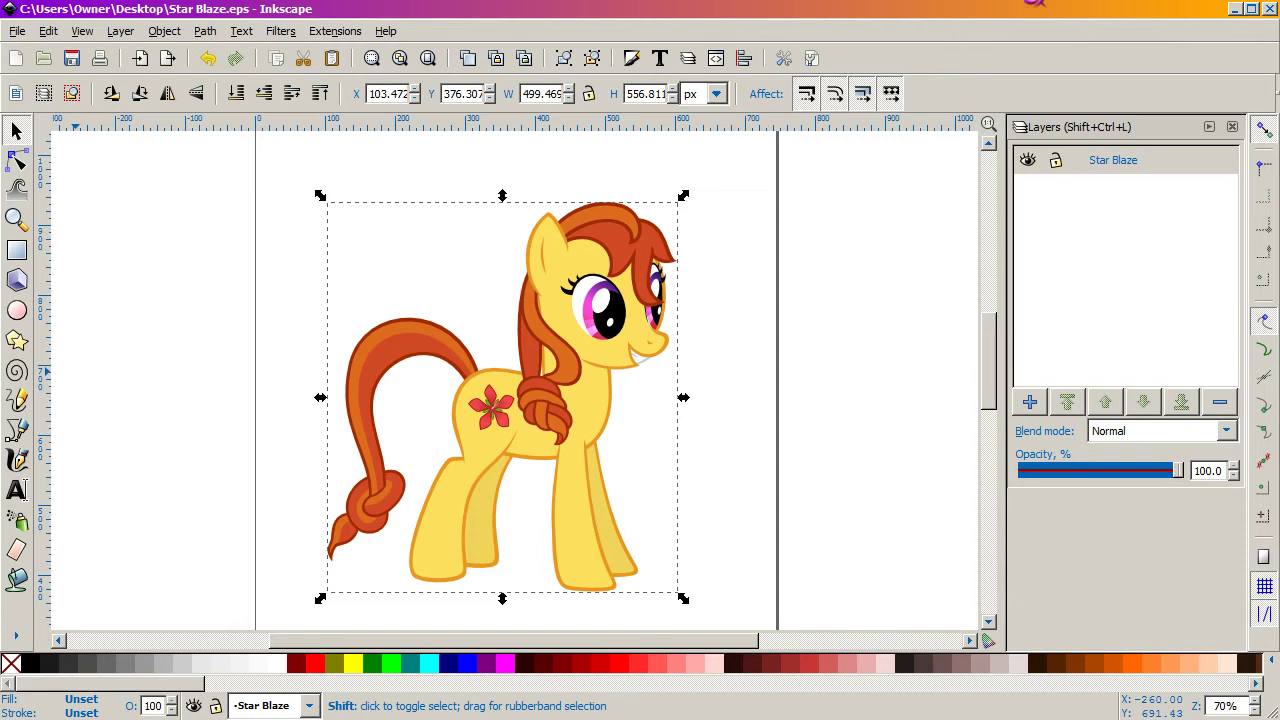
key("alt+Tab")
left_click(656, 312)
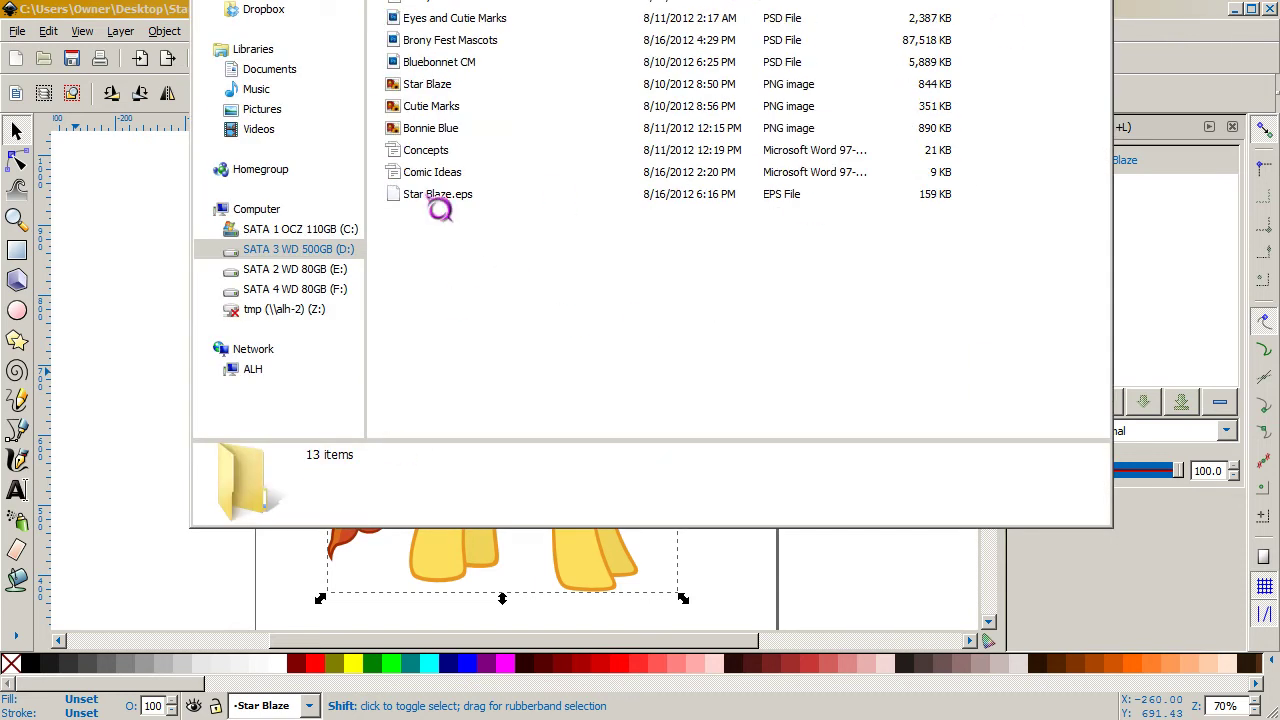
left_click(438, 200)
- Switch to Photoshop and place Star Blaze.eps into the blank Untitled-1 document
key("alt+Tab")
key("alt+Tab")
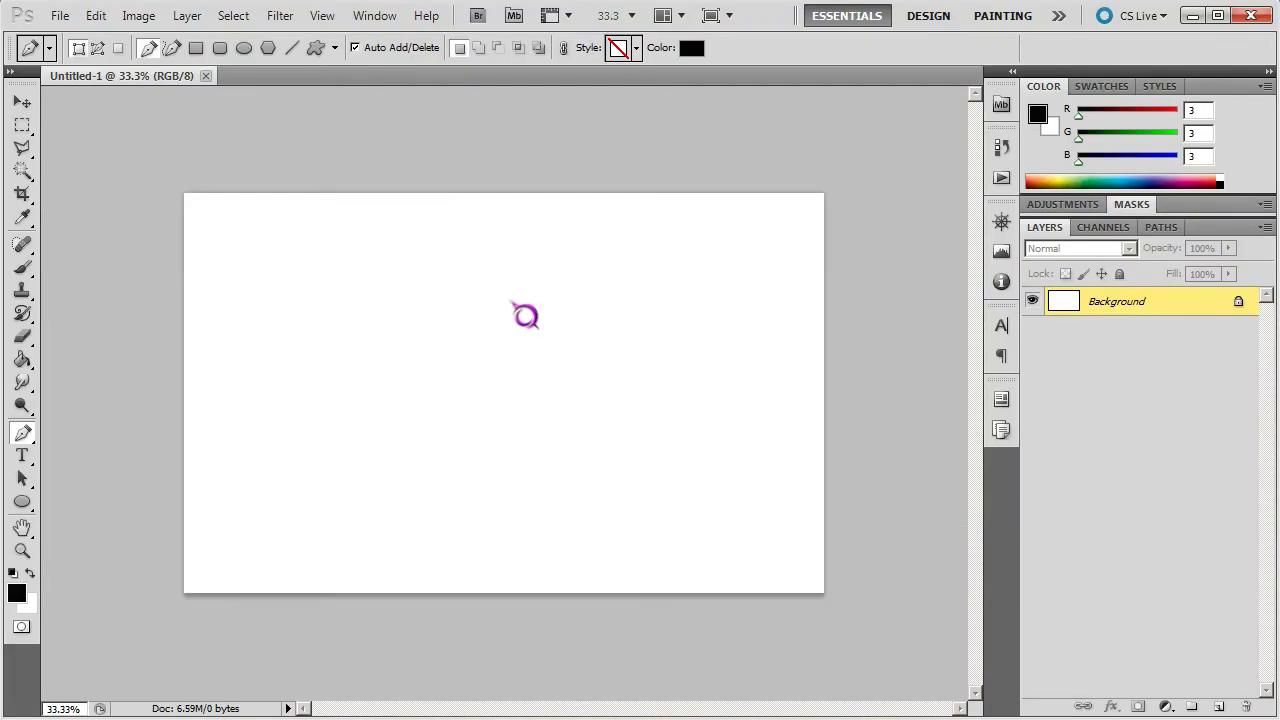
key("alt+Tab")
key("alt+Tab")
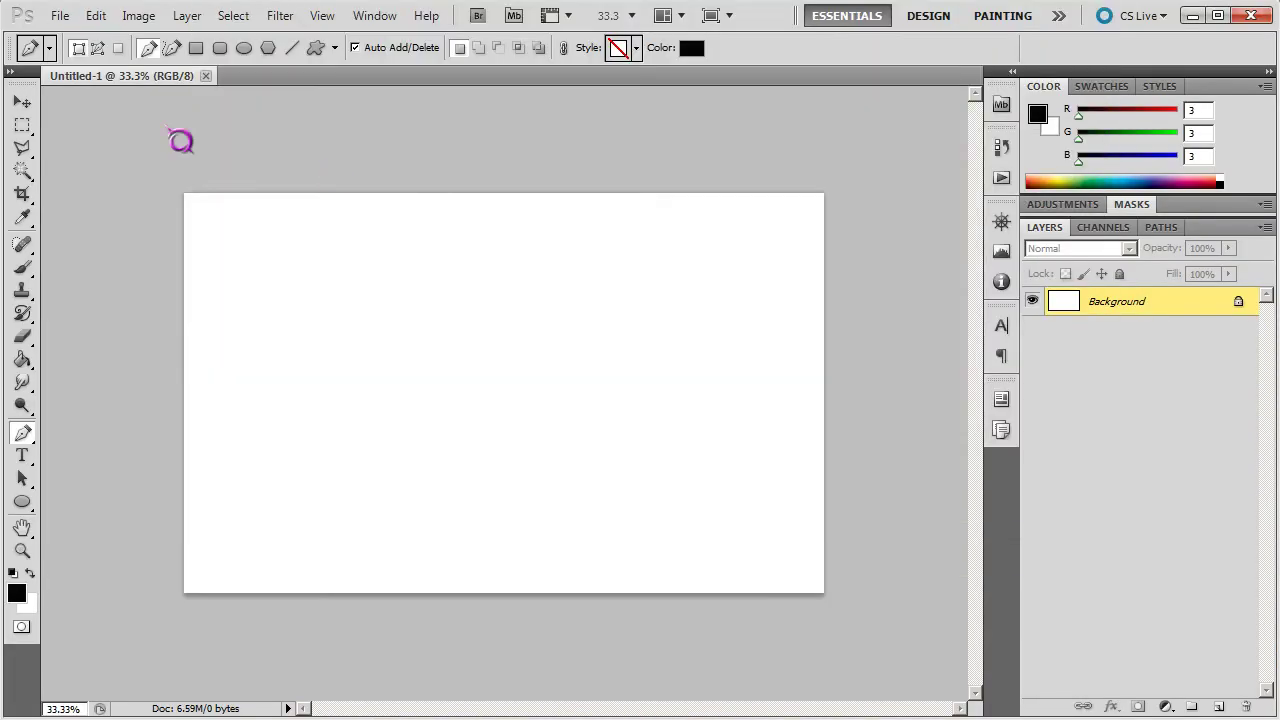
left_click(66, 17)
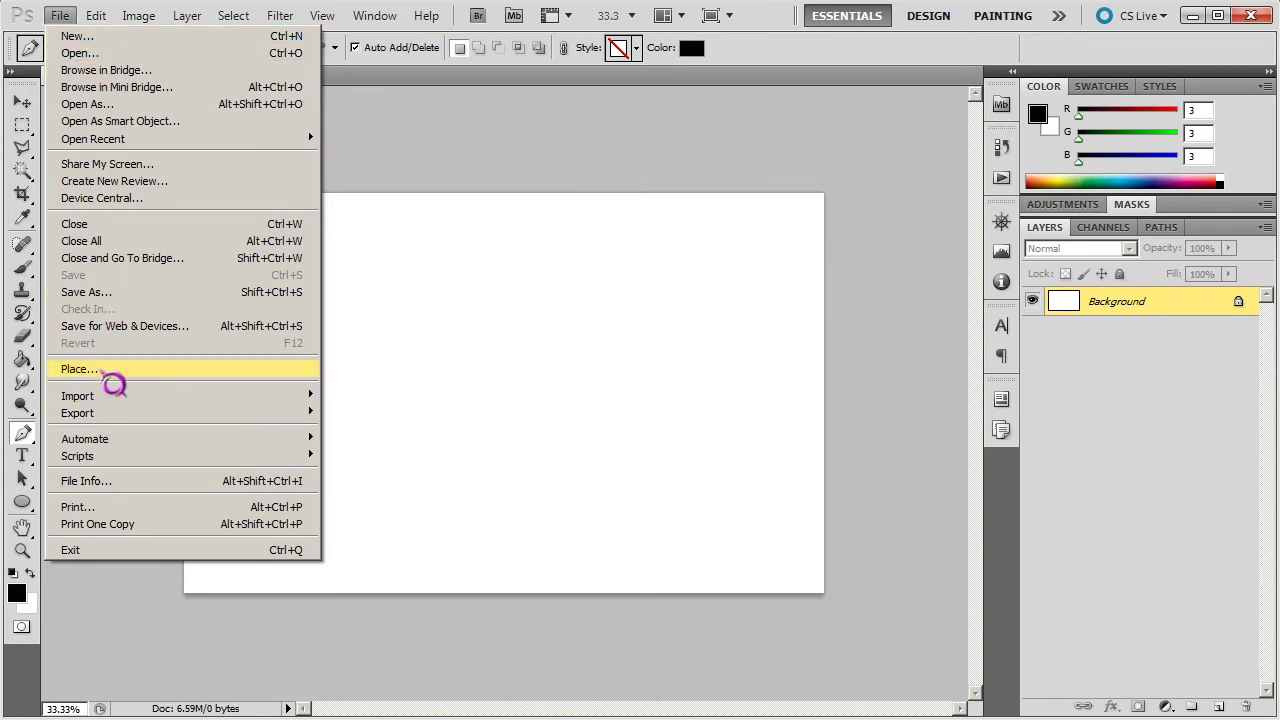
left_click(110, 376)
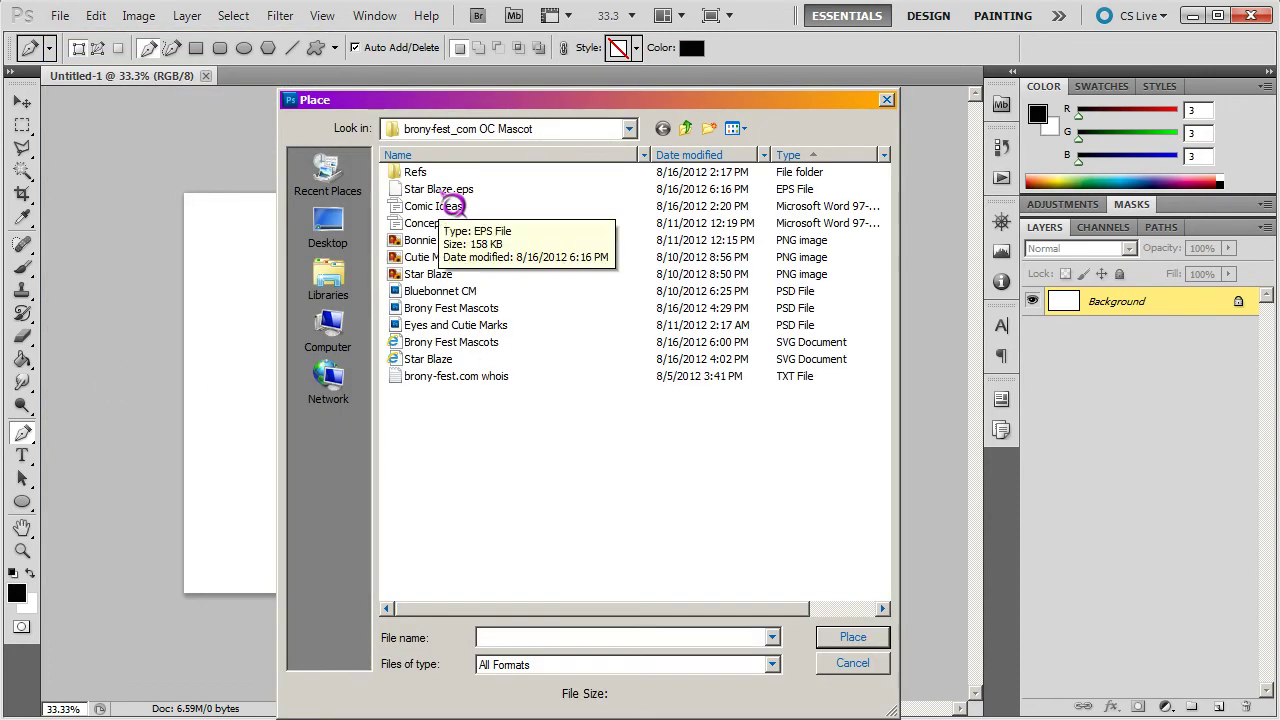
double_click(440, 190)
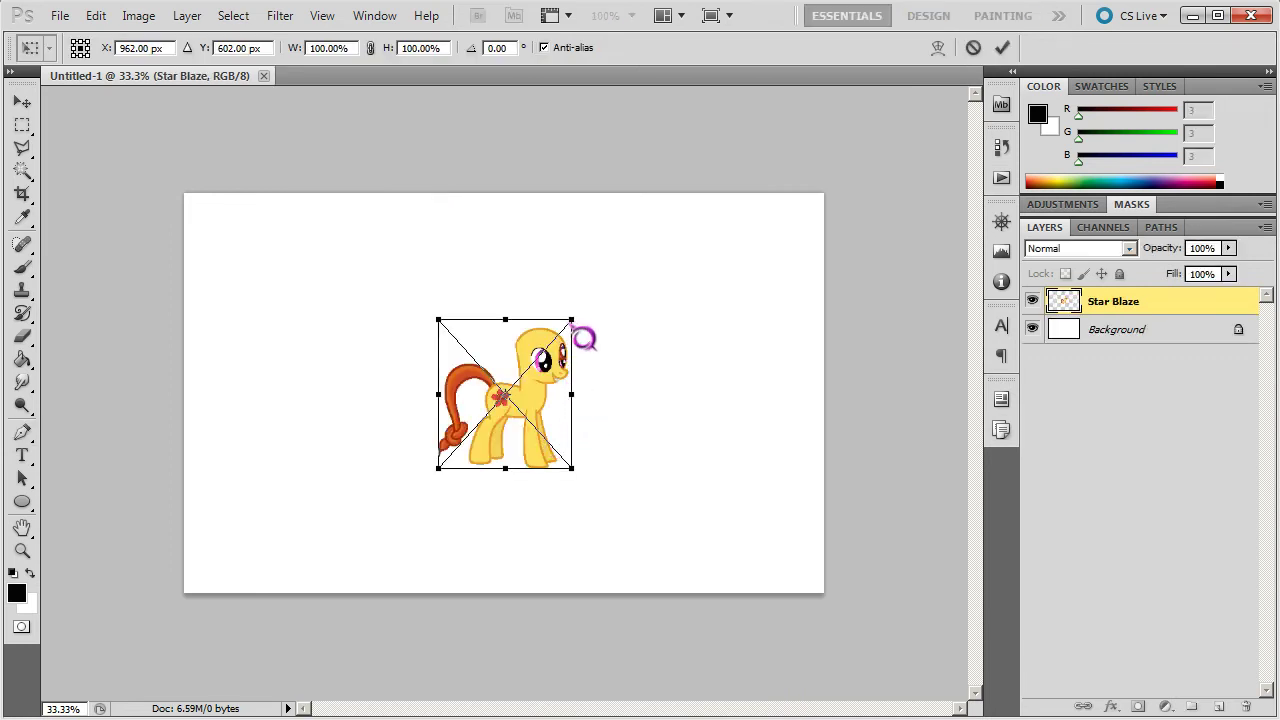
- Scale the placed pony about its centre to about 415% and apply the placement
left_click_drag(585, 338, 937, 229)
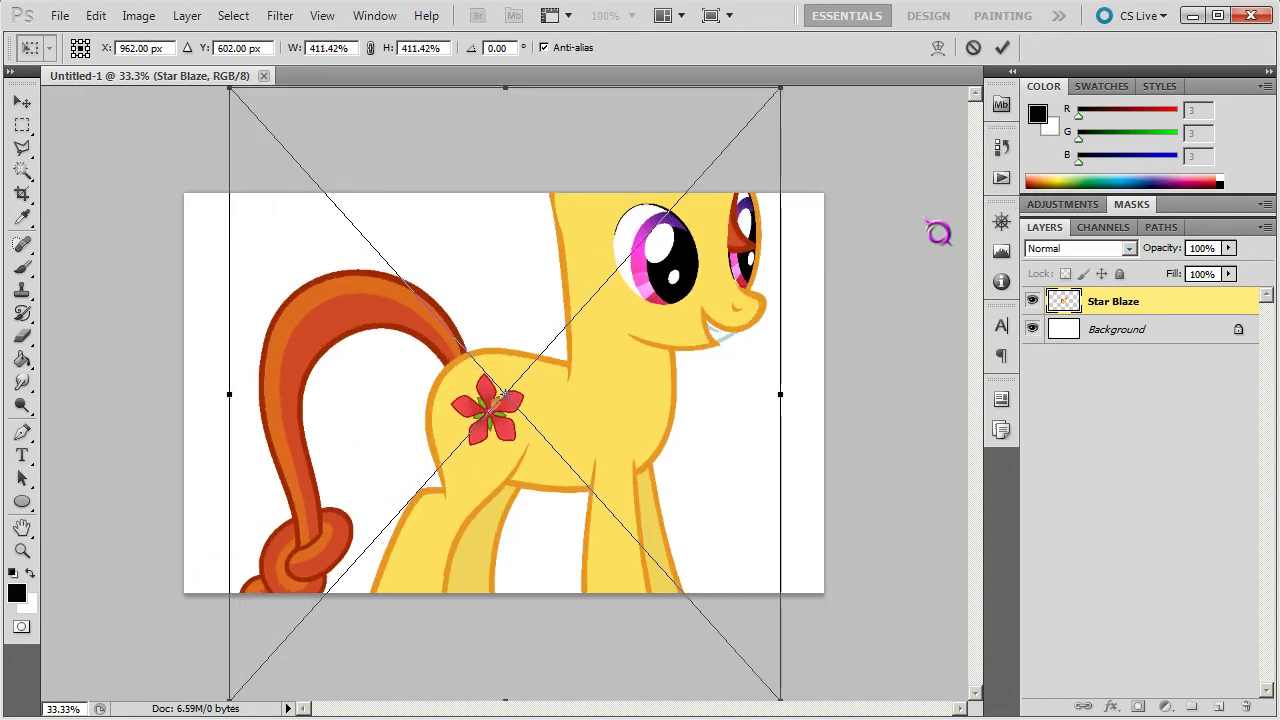
key("Return")
key("p")
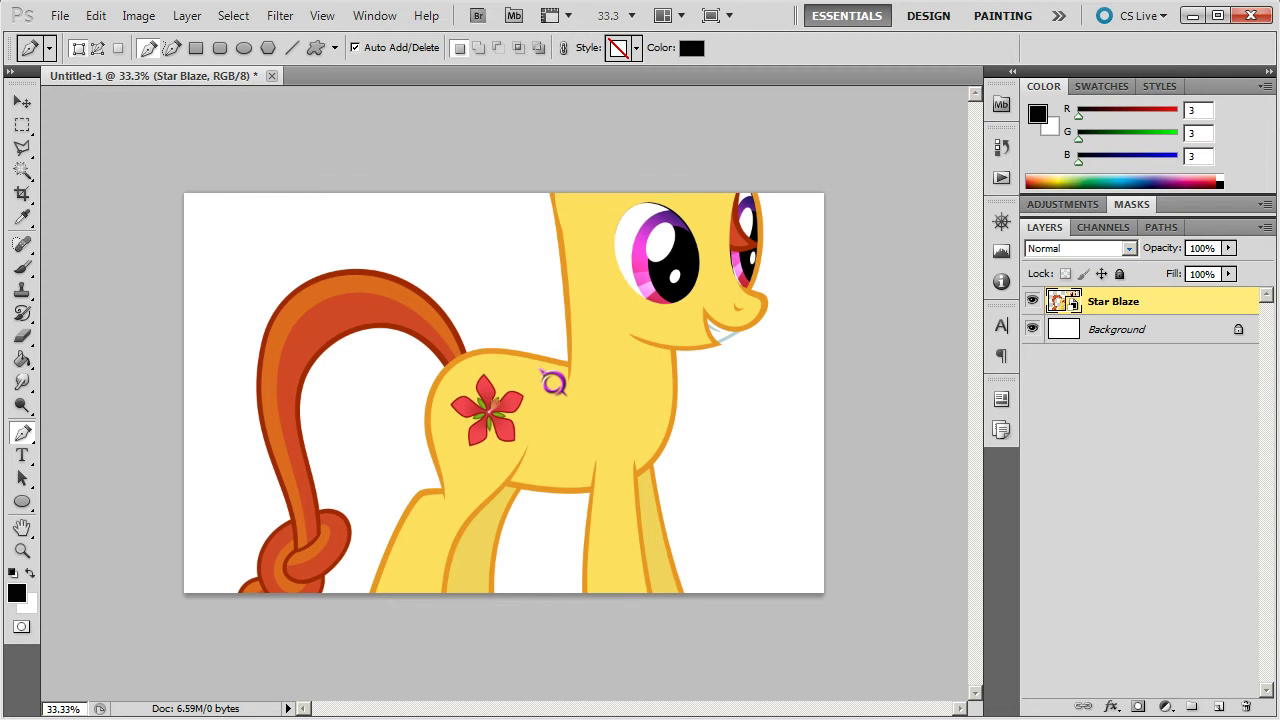
- Examine the edge sharpness of the enlarged pony's eyes and face at actual pixel size
right_click(541, 369)
left_click(558, 396)
left_click_drag(469, 453, 398, 526)
left_click_drag(626, 367, 373, 558)
left_click_drag(871, 275, 739, 394)
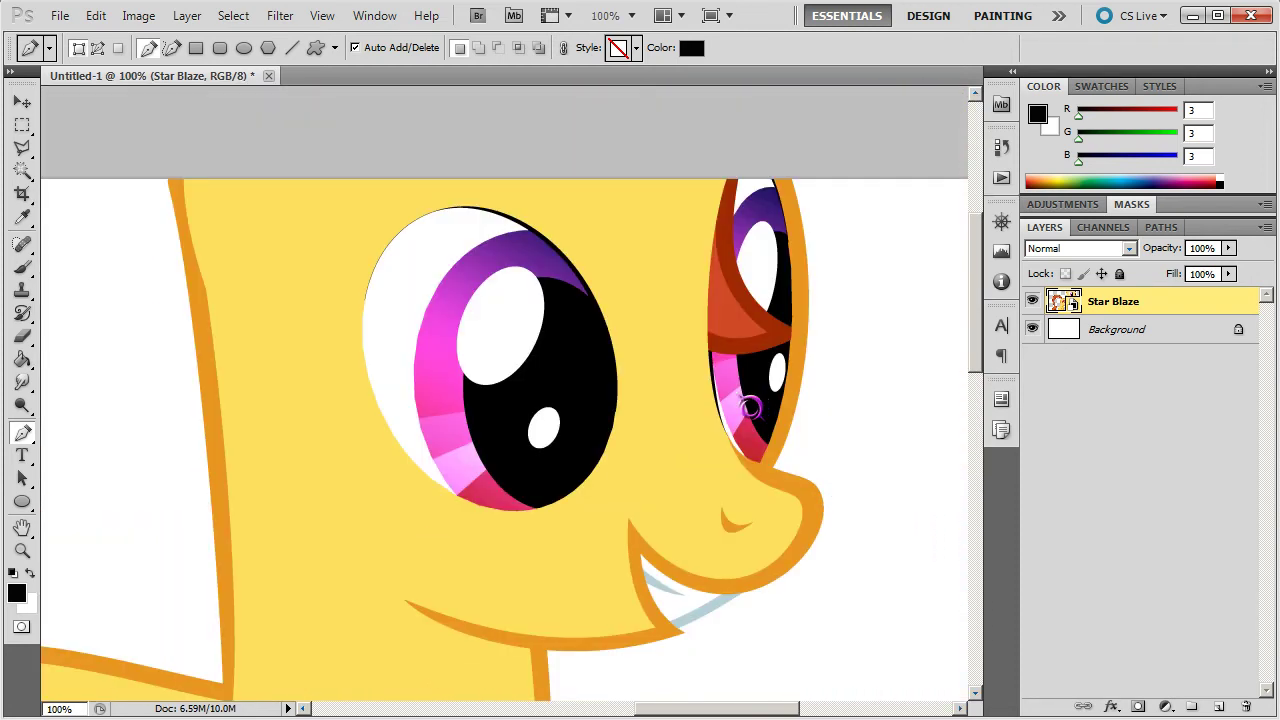
left_click_drag(589, 451, 660, 507)
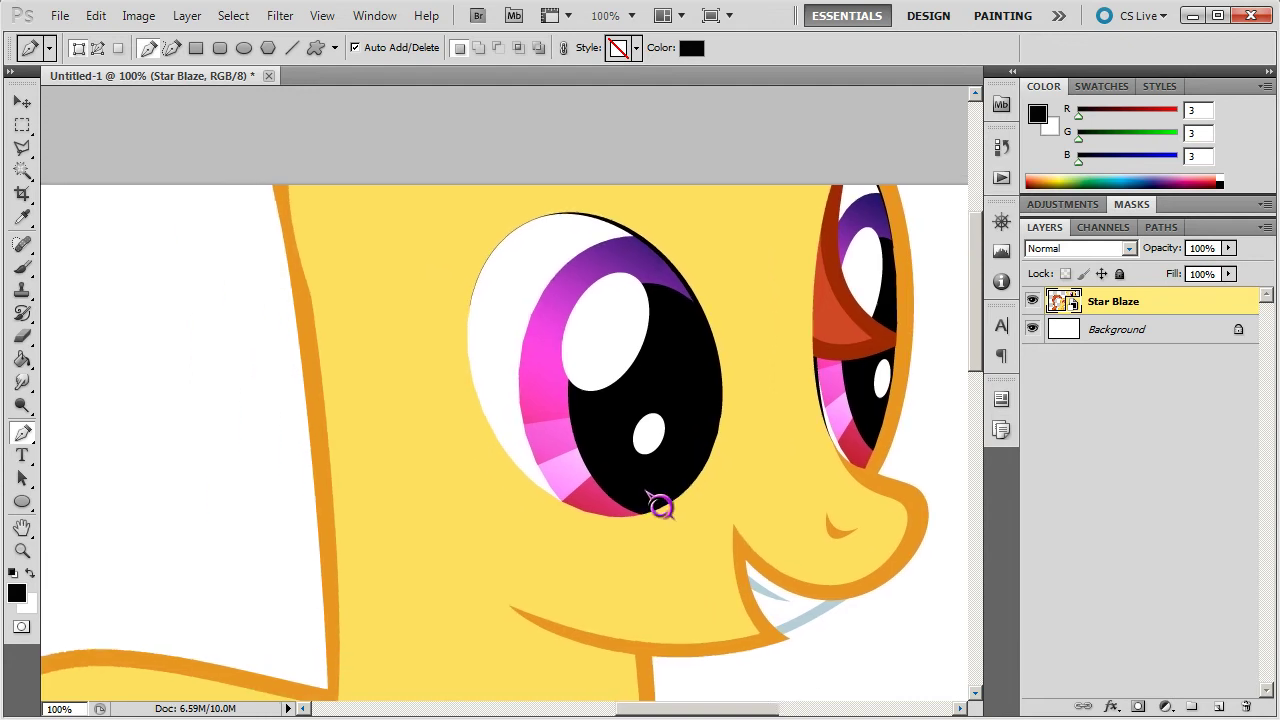
- Enlarge the Star Blaze layer about its centre to about 768% with Free Transform and apply it
scroll(551, 494, "down", 5)
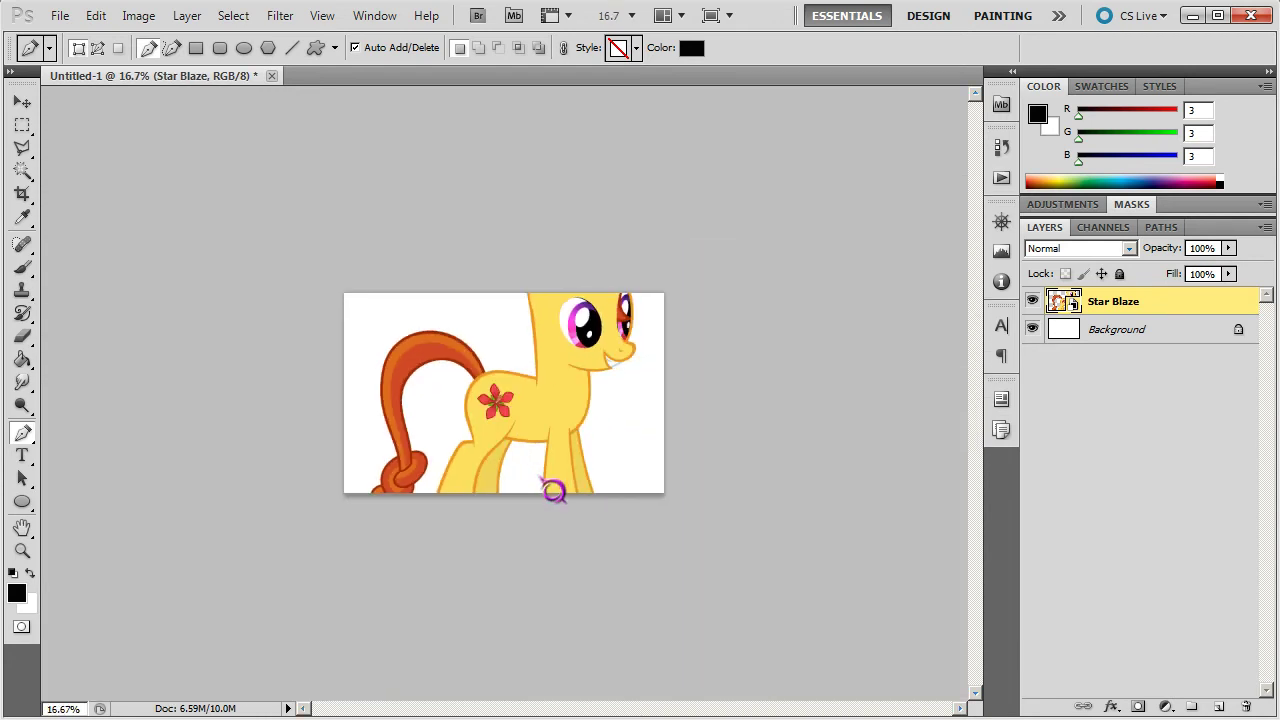
key("ctrl+t")
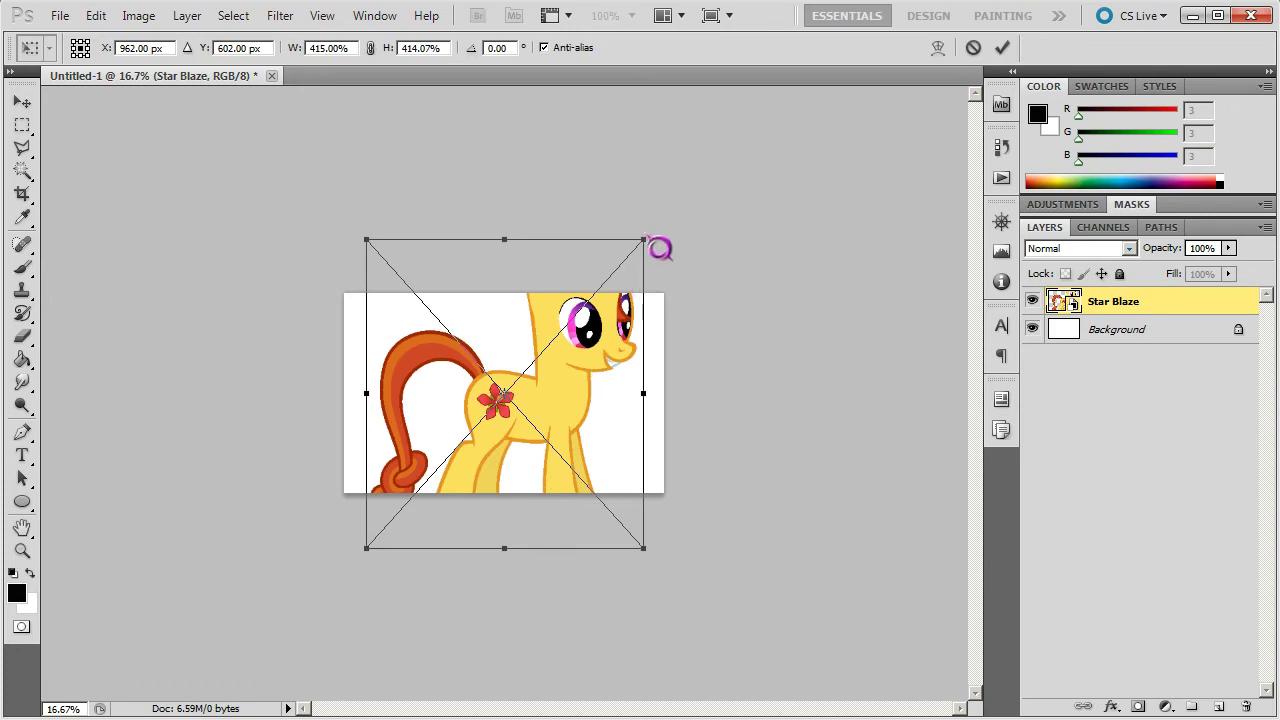
left_click_drag(661, 249, 817, 157)
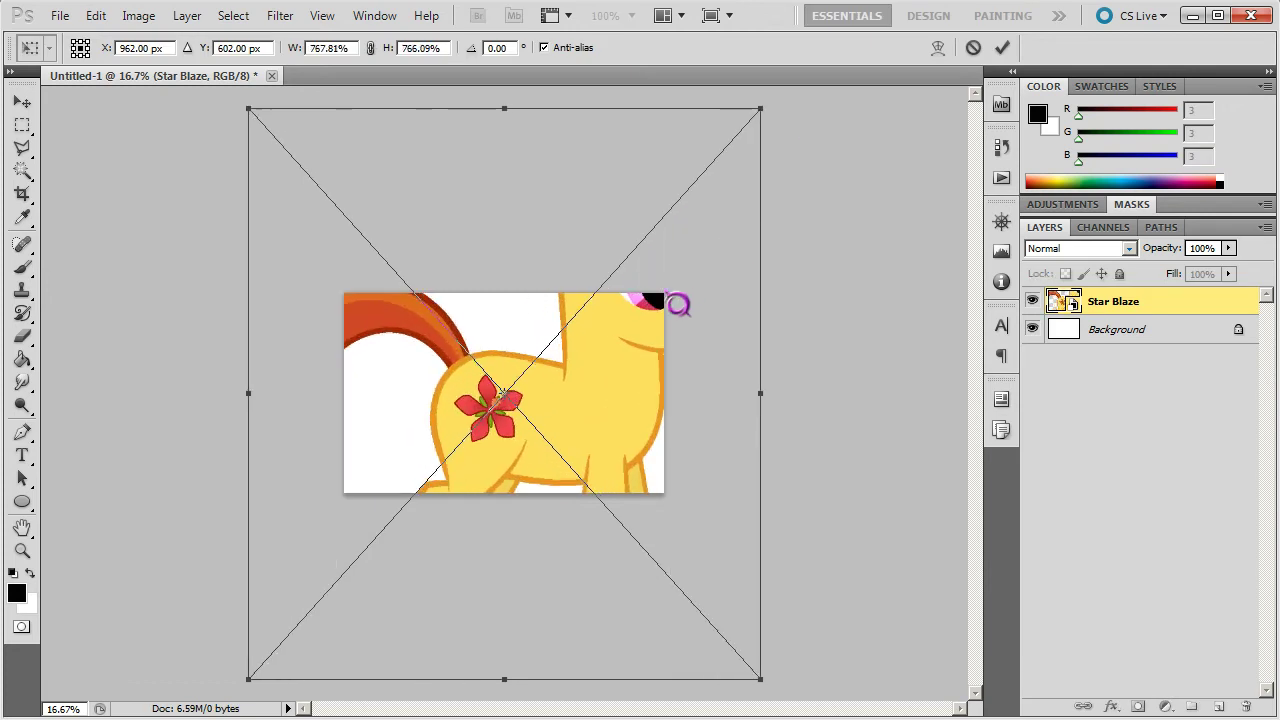
key("p")
key("Return")
- Inspect the flower mark at actual pixel size and shift the Star Blaze layer down and to the right
right_click(482, 410)
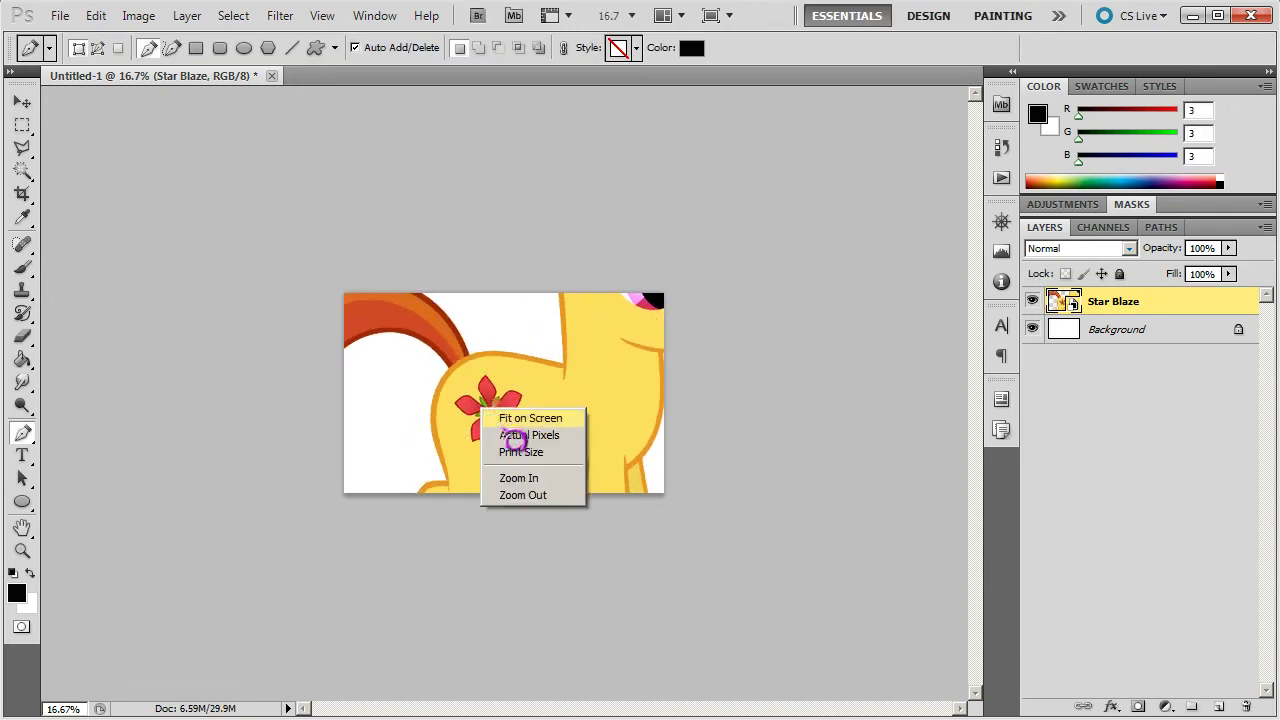
left_click(520, 436)
left_click_drag(445, 452, 615, 519)
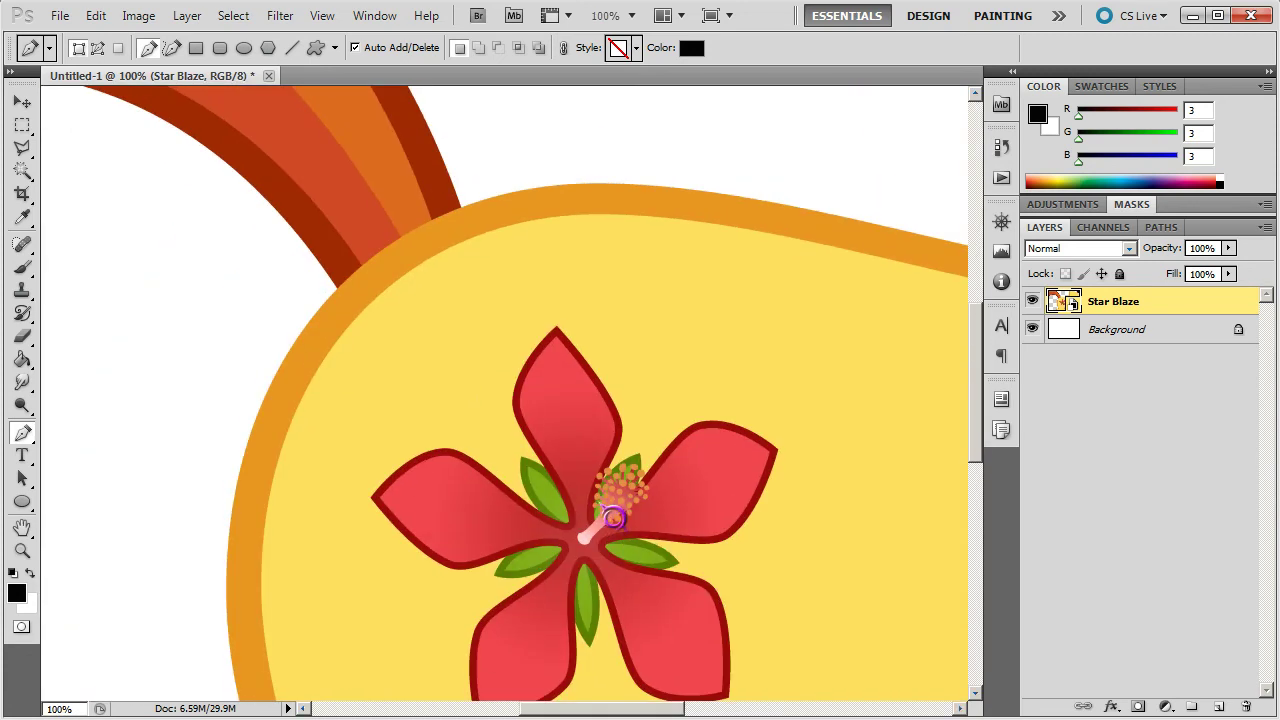
key("m")
left_click_drag(431, 351, 535, 498)
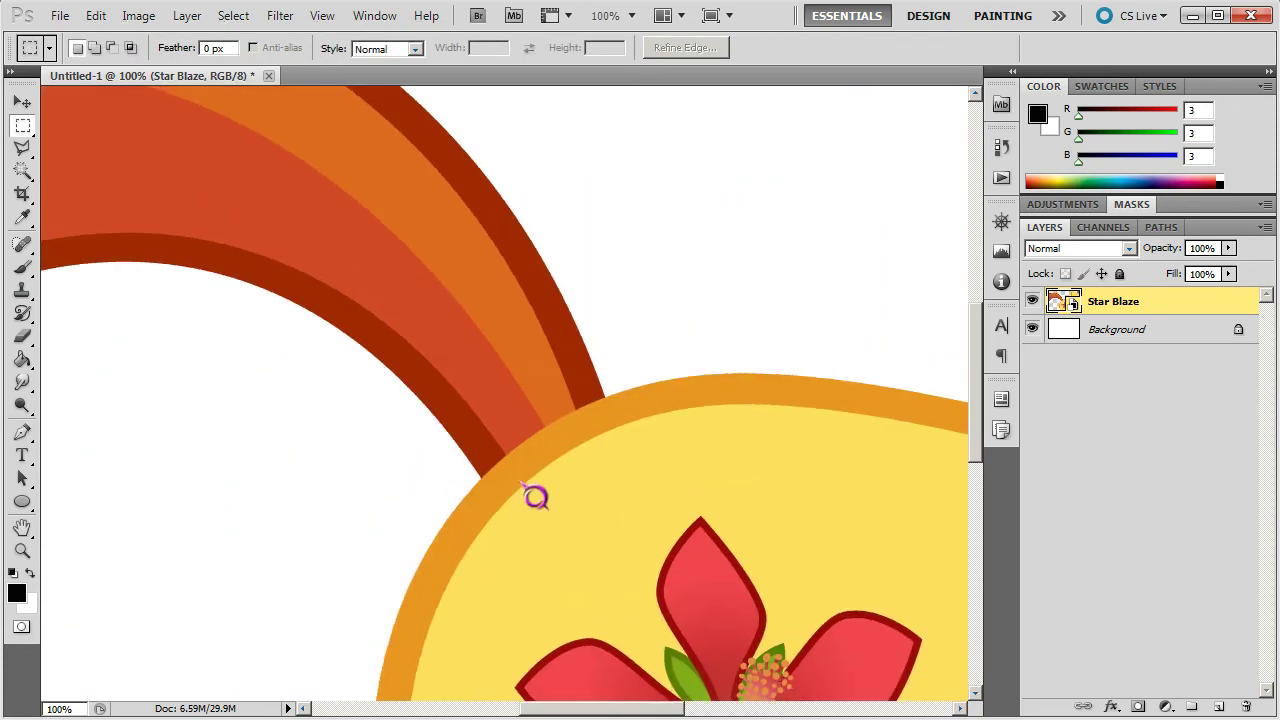
left_click(535, 497, "alt")
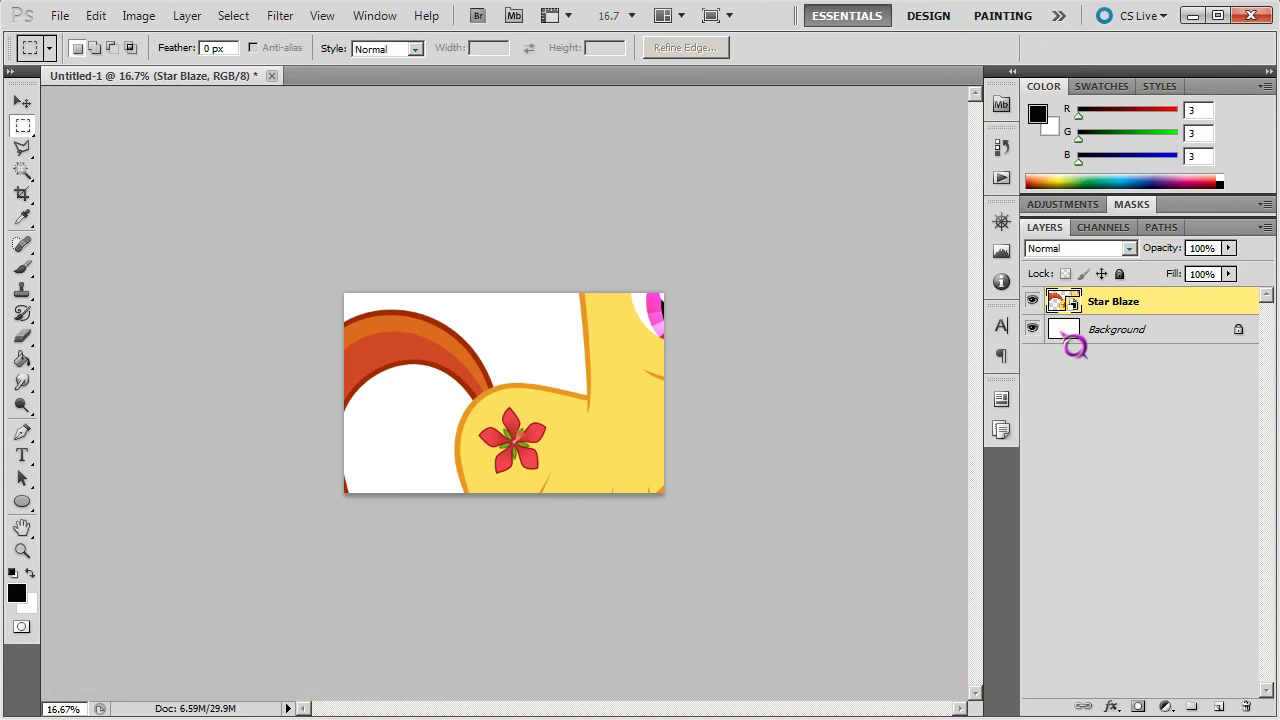
- Fill the Background layer with black and move the Star Blaze layer until the top of the pony's head is within the canvas
left_click(1075, 340)
key("alt+BackSpace")
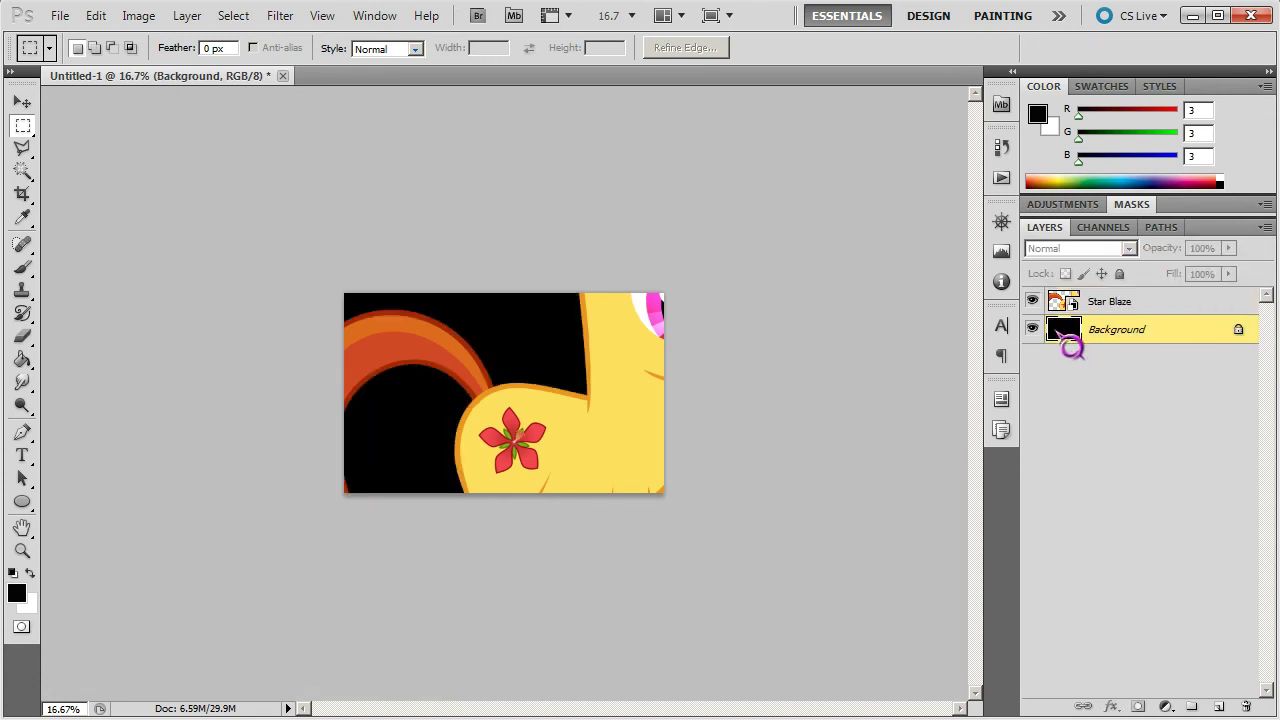
left_click(1110, 305)
left_click_drag(517, 475, 365, 601)
left_click_drag(602, 362, 543, 460)
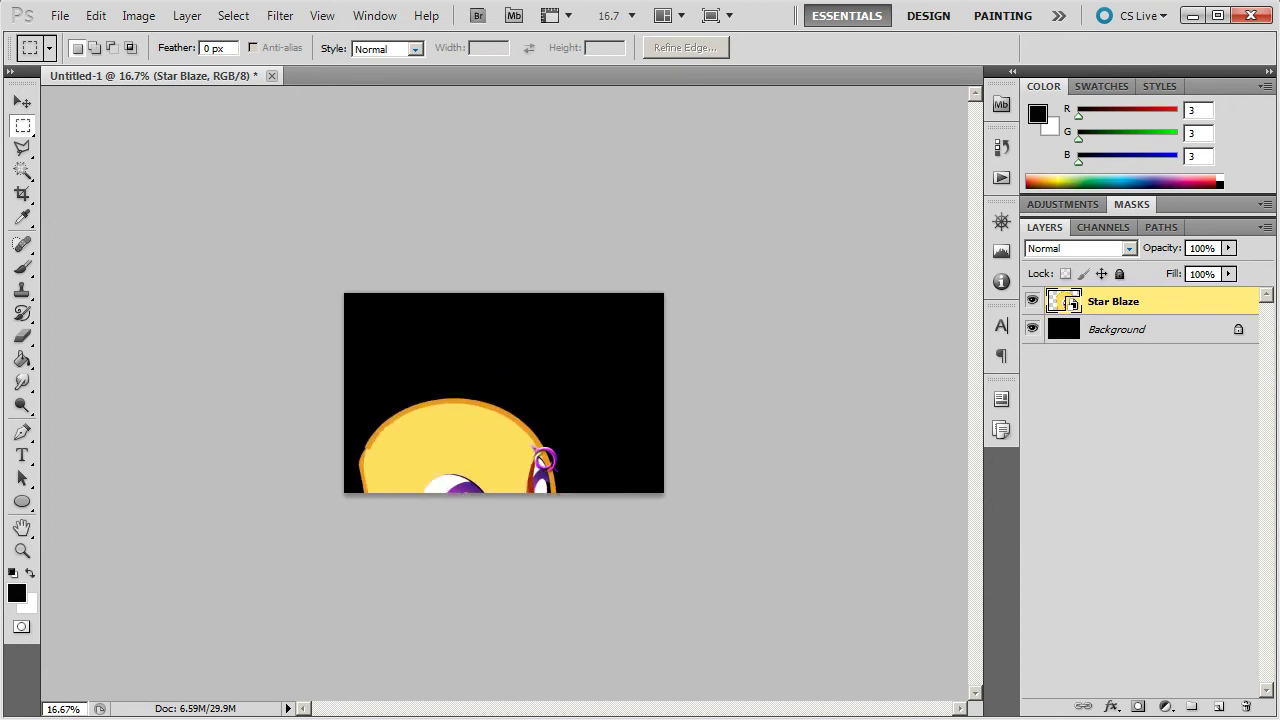
- Scale the Star Blaze layer down to about 406% with Free Transform, move its head and flower mark onto the canvas, and apply it
key("ctrl+t")
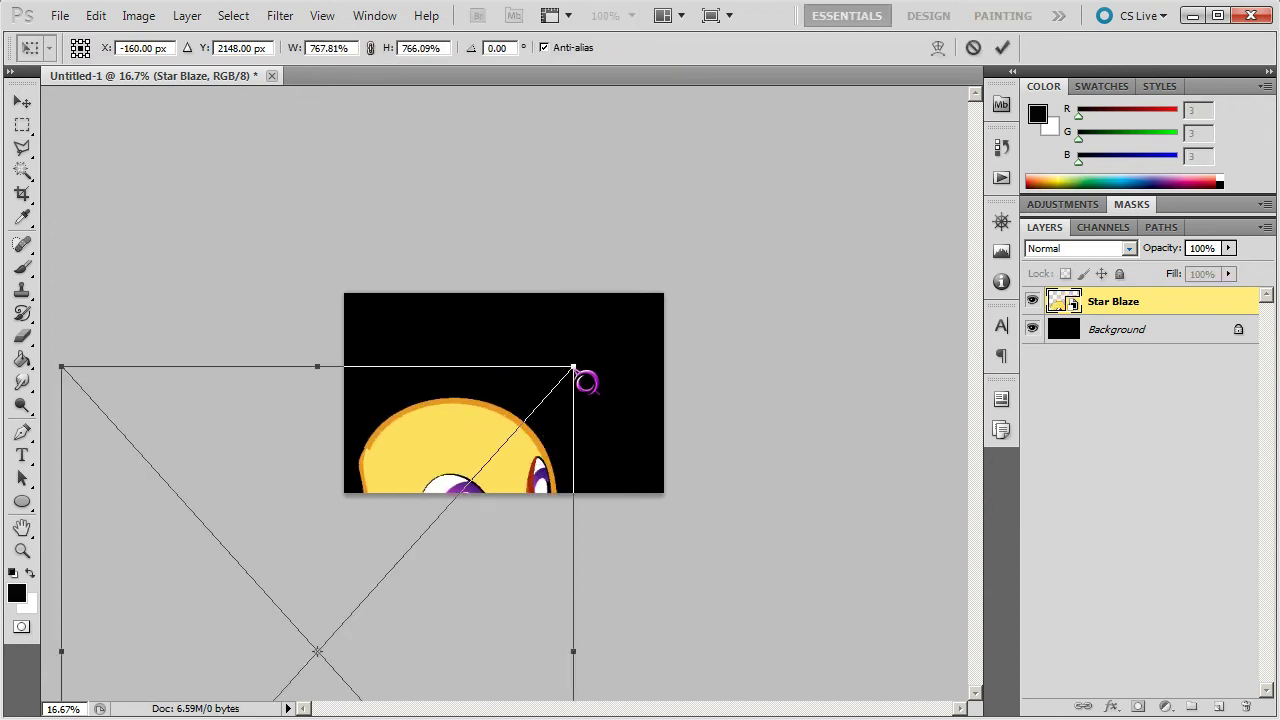
left_click_drag(572, 367, 451, 500)
left_click_drag(360, 625, 491, 436)
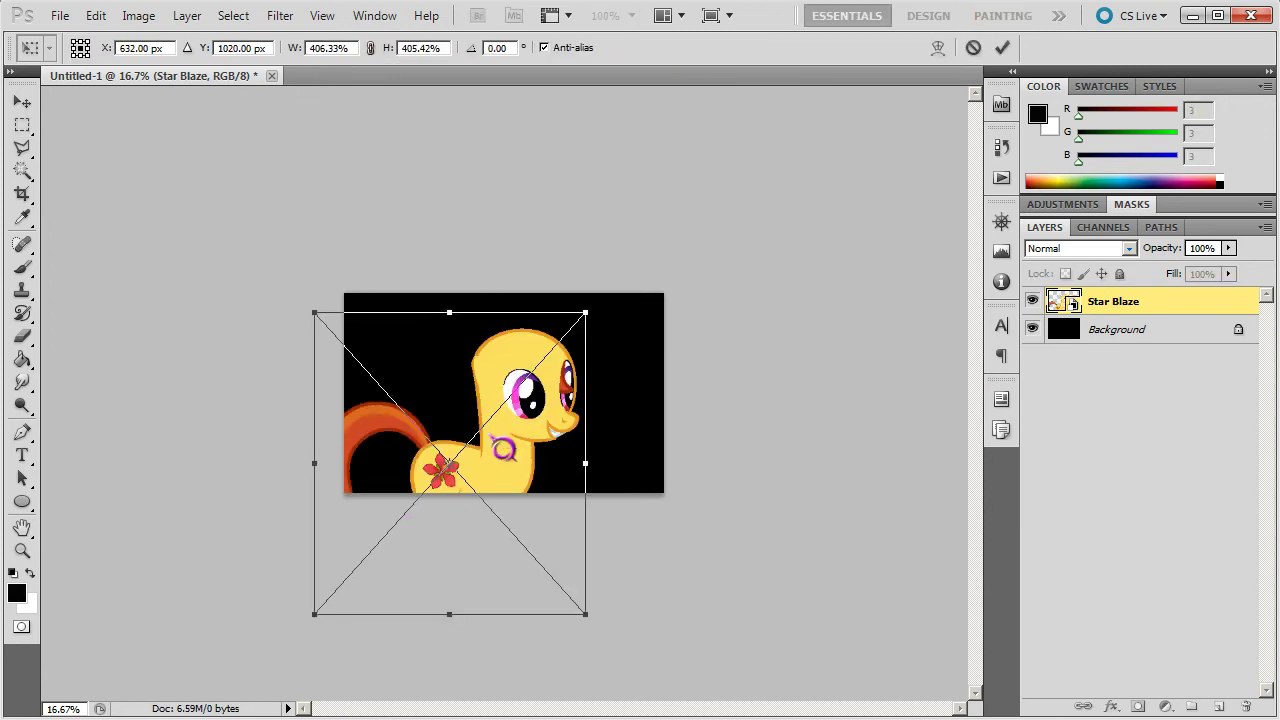
key("Return")
key("Return")
key("ctrl+plus")
key("ctrl+plus")
key("ctrl+plus")
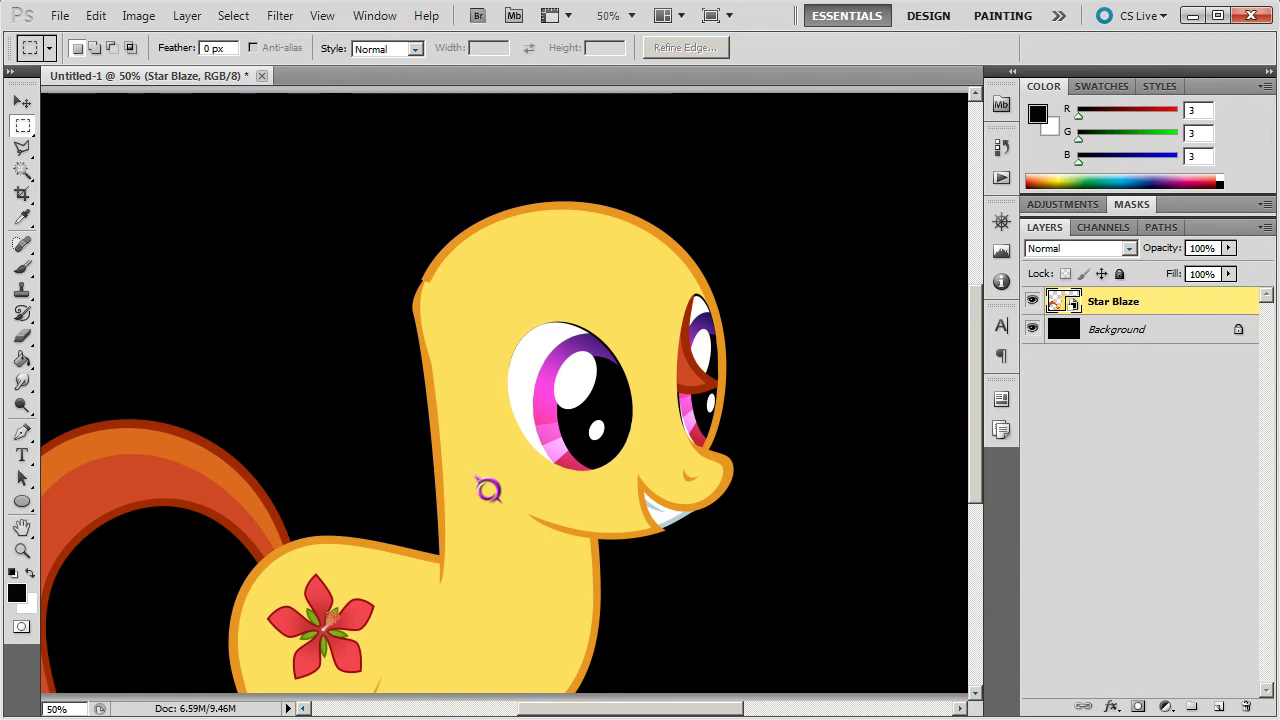
- Shift the Star Blaze layer up and to the right to bring more of the pony's tail and legs onto the canvas
key("p")
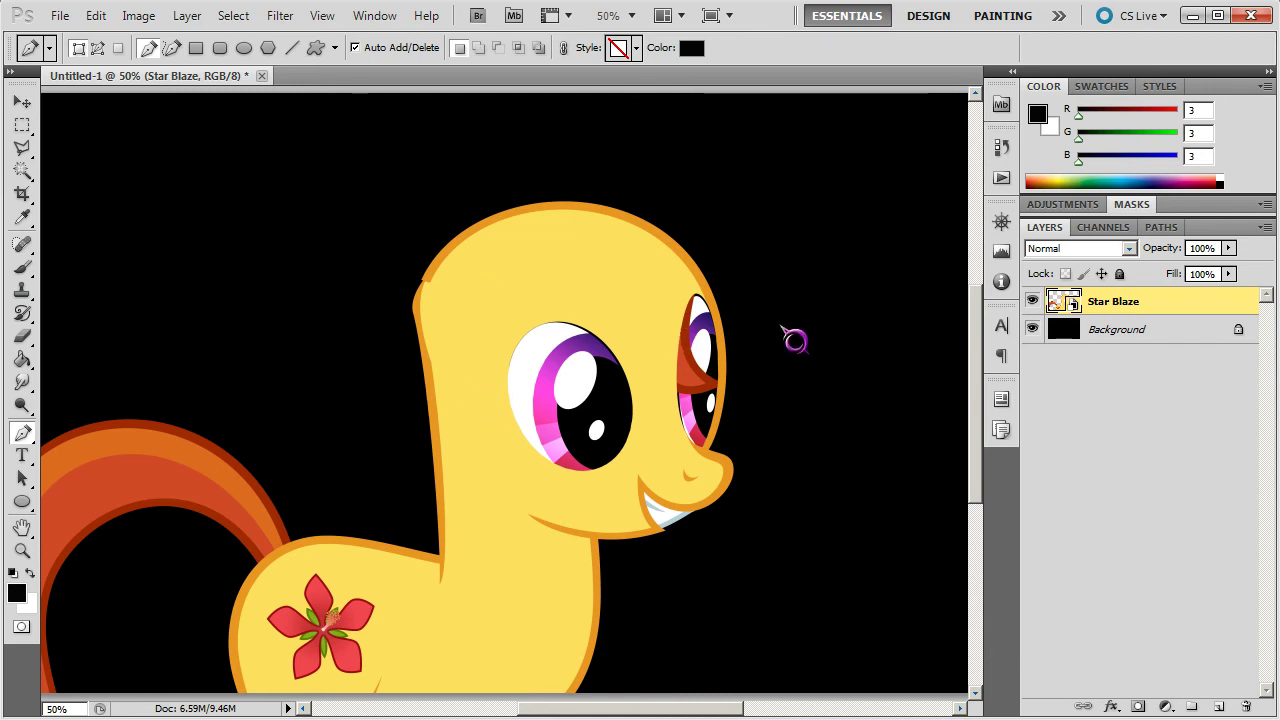
left_click(1104, 395)
left_click(1122, 334)
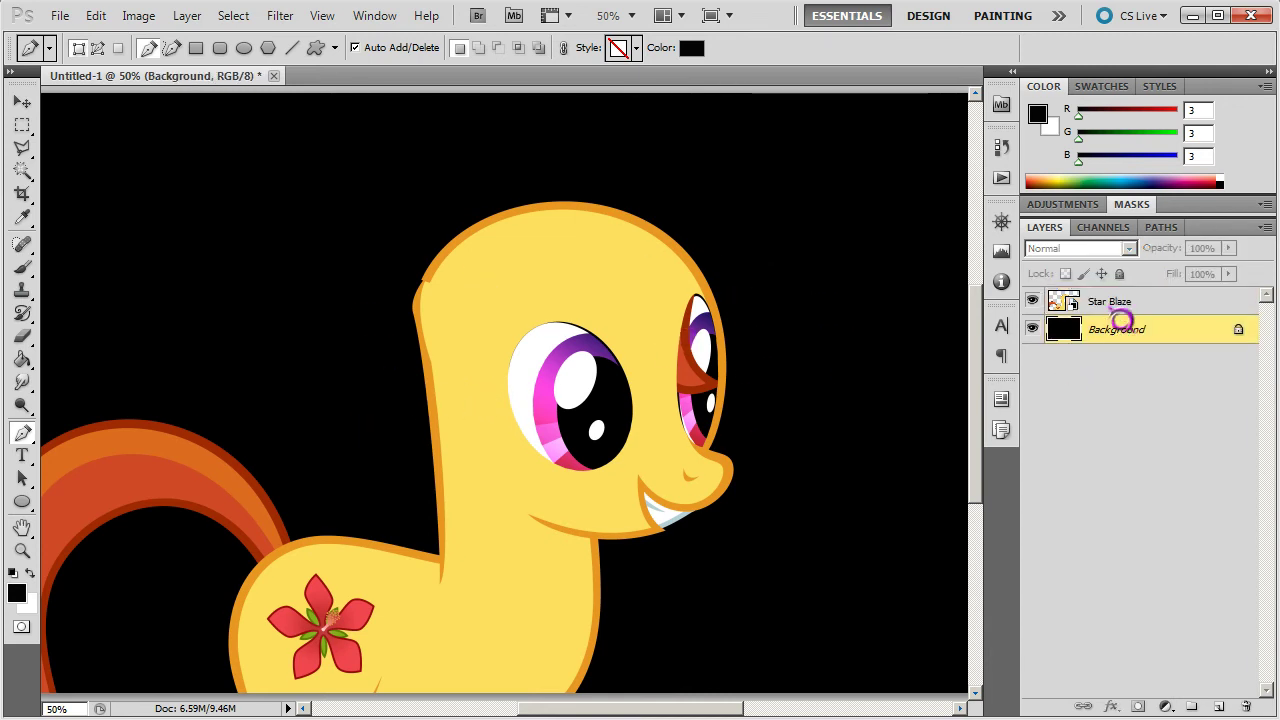
left_click(1120, 308)
key("m")
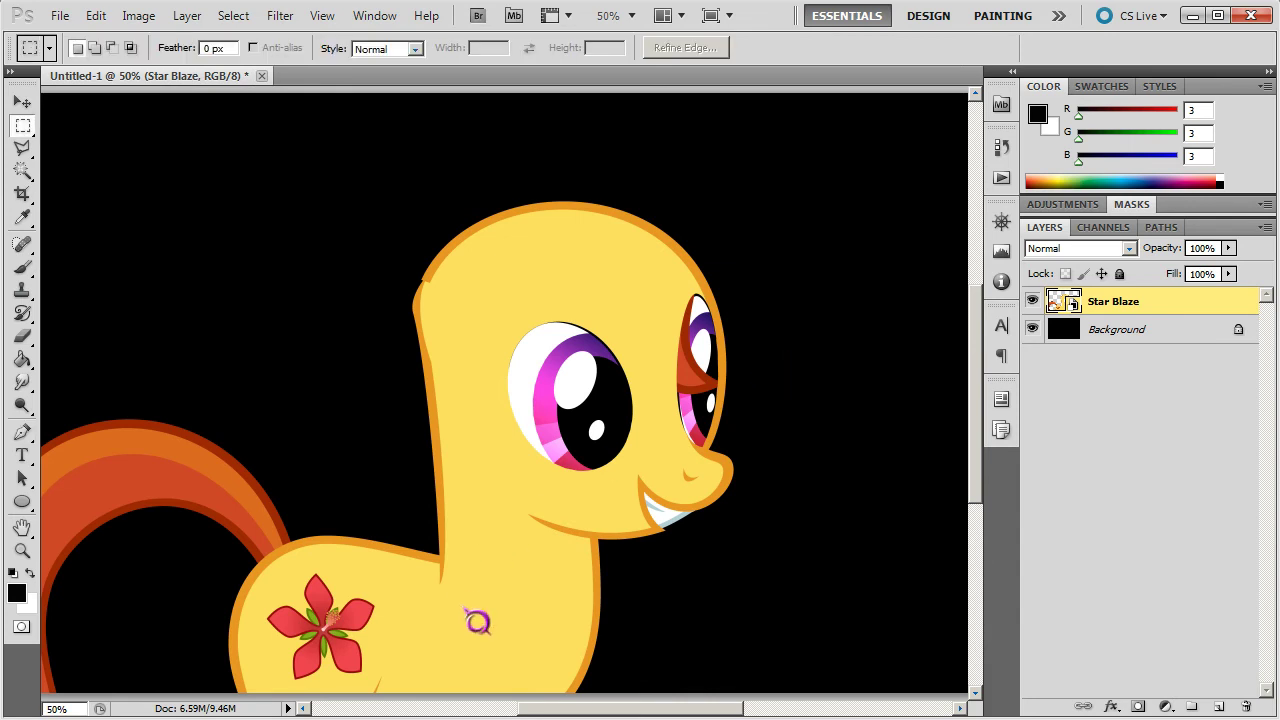
left_click_drag(474, 617, 585, 432)
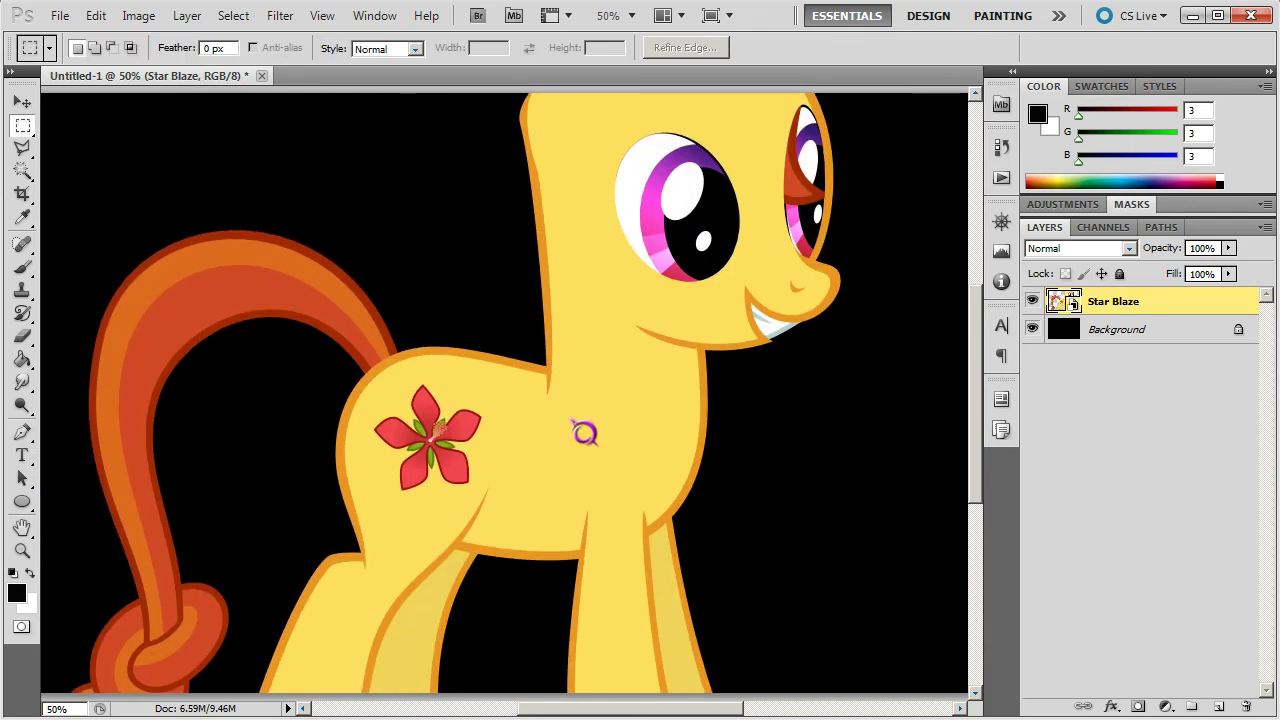
- Draw a closed, curved black shape with the Pen tool over the pony's neck, back and part of the flower mark
key("p")
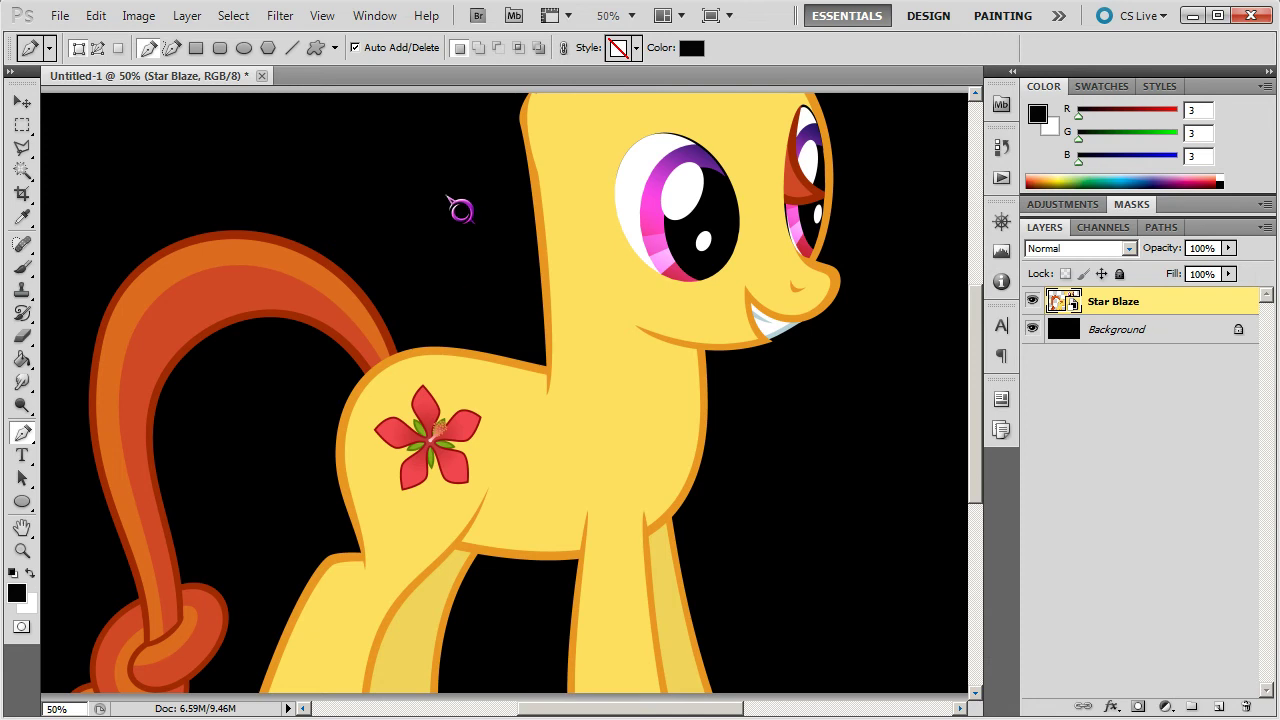
left_click_drag(447, 196, 550, 200)
left_click_drag(660, 318, 588, 440)
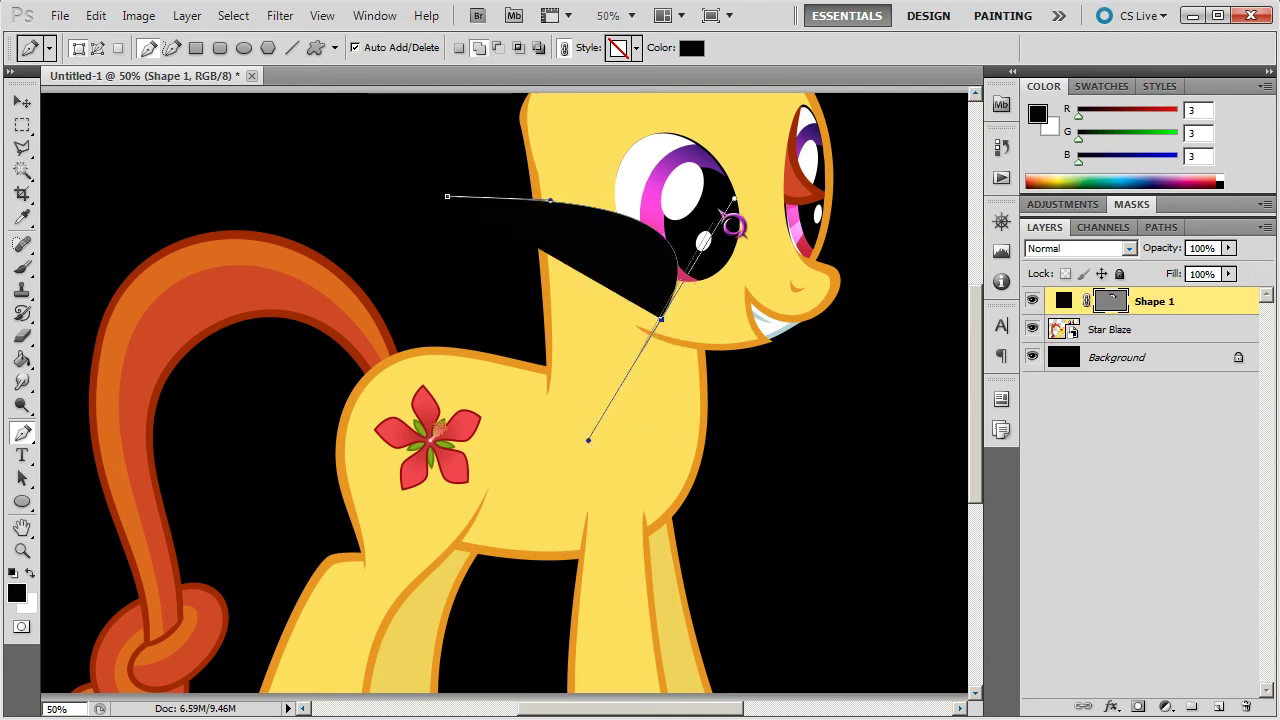
left_click_drag(734, 198, 545, 264)
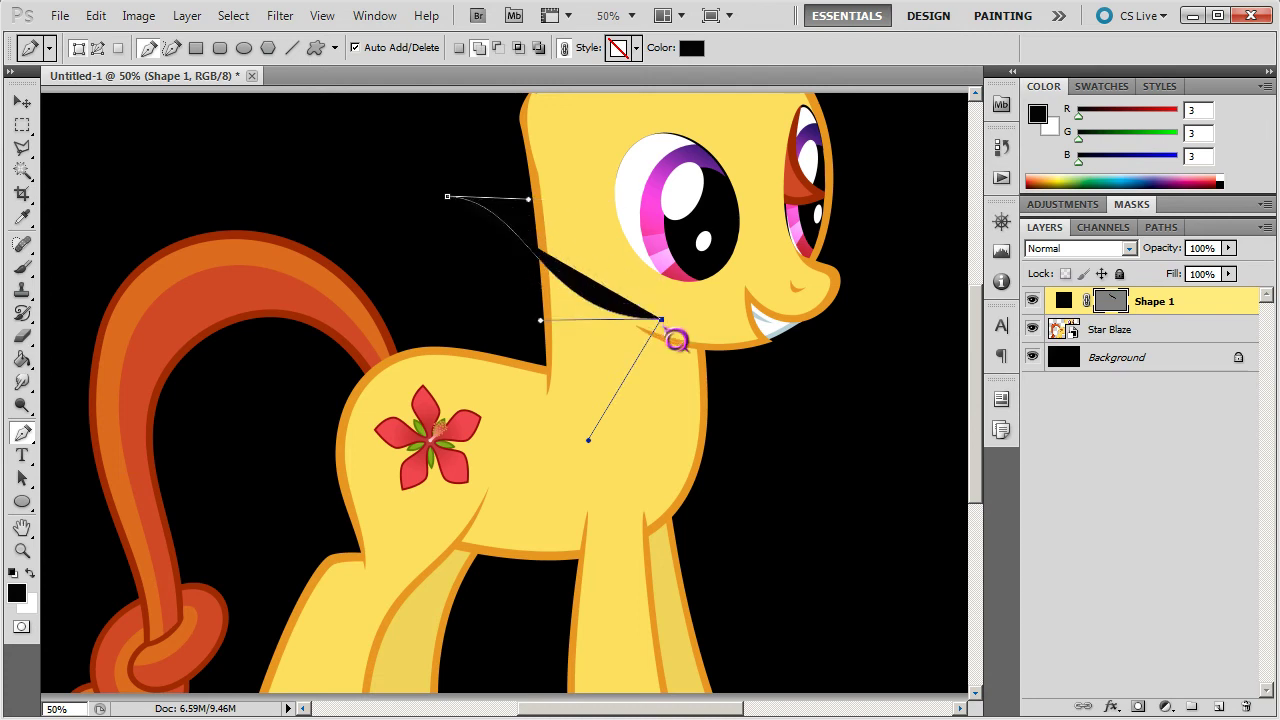
left_click_drag(676, 336, 574, 457)
left_click_drag(416, 448, 452, 514)
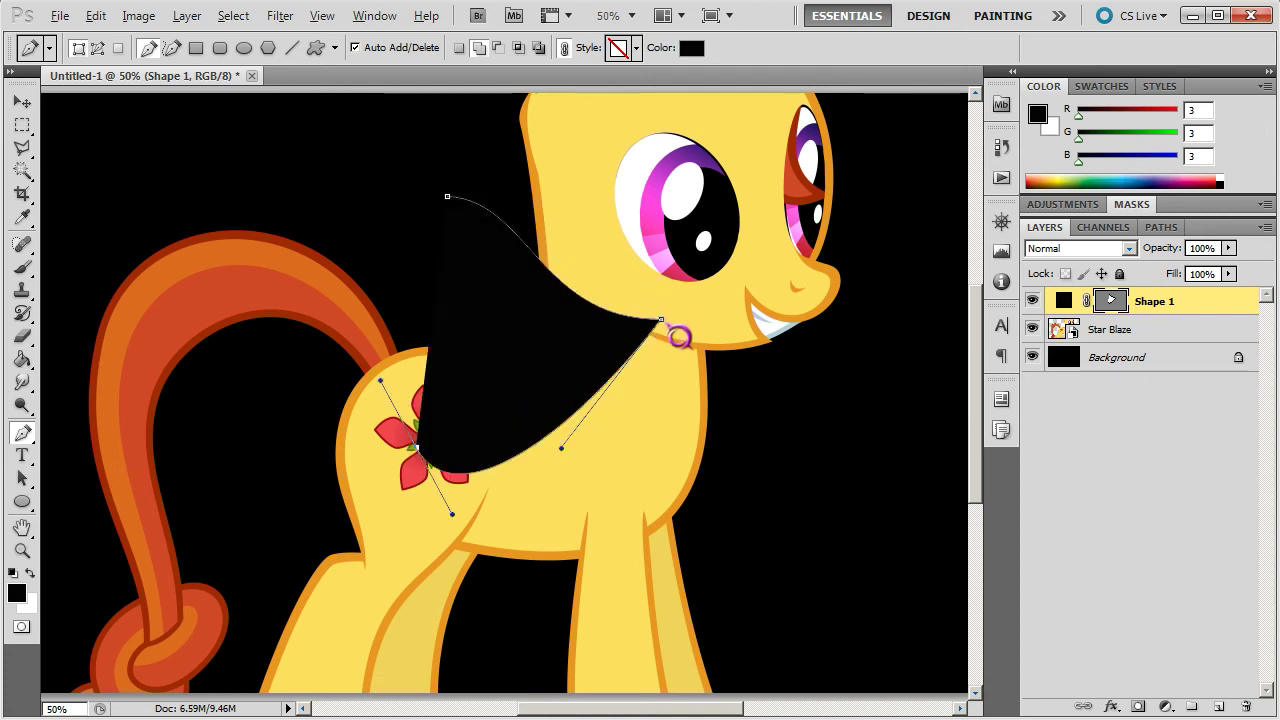
left_click(662, 320, "alt")
left_click(661, 321)
left_click(421, 449, "ctrl")
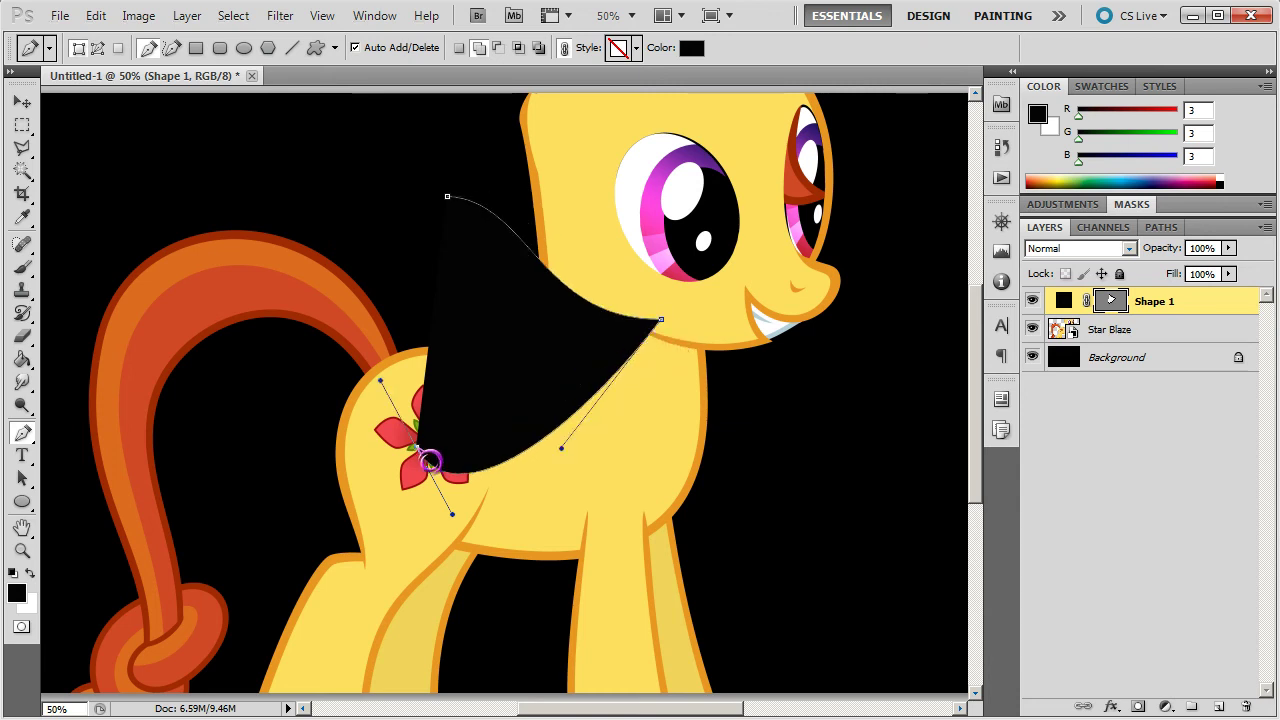
left_click_drag(448, 197, 463, 206)
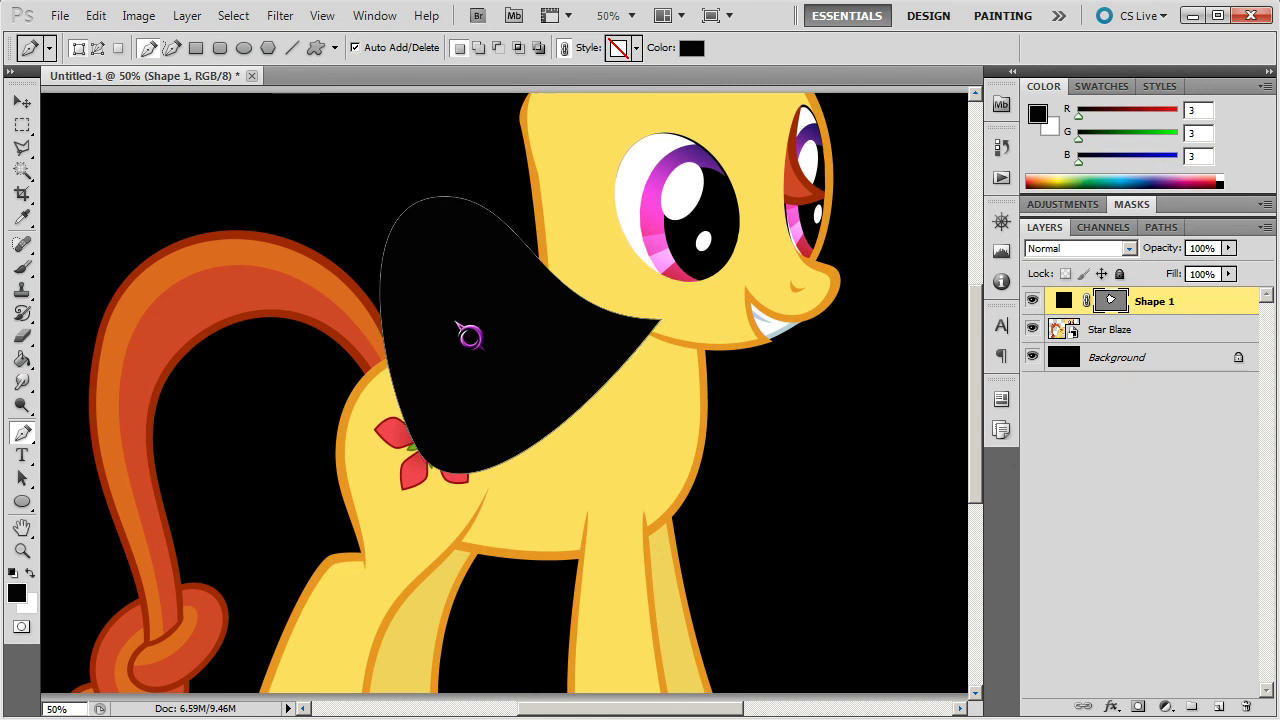
- Switch from Photoshop to another open window
key("alt+Tab")
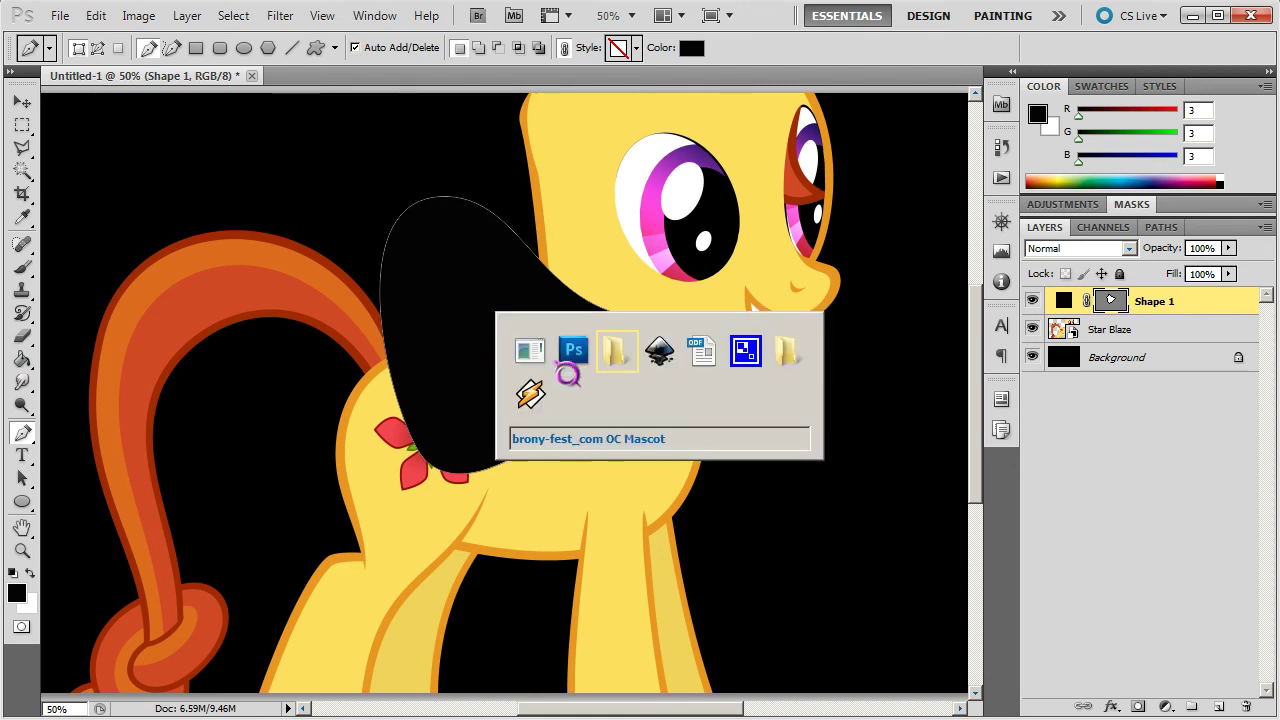